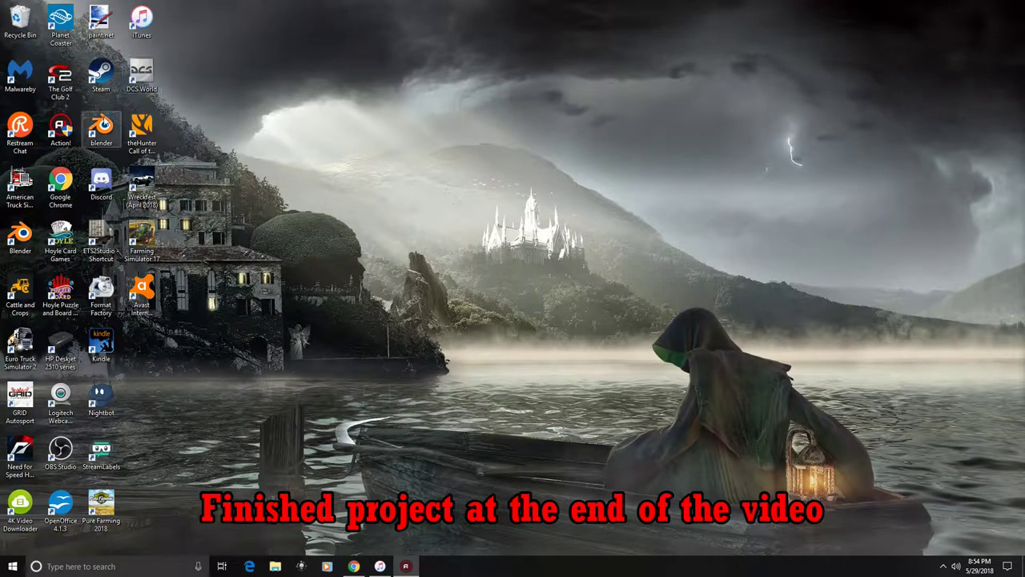
Step: Launch Blender, dismiss the splash screen and nudge the default cube slightly
double_click(21, 233)
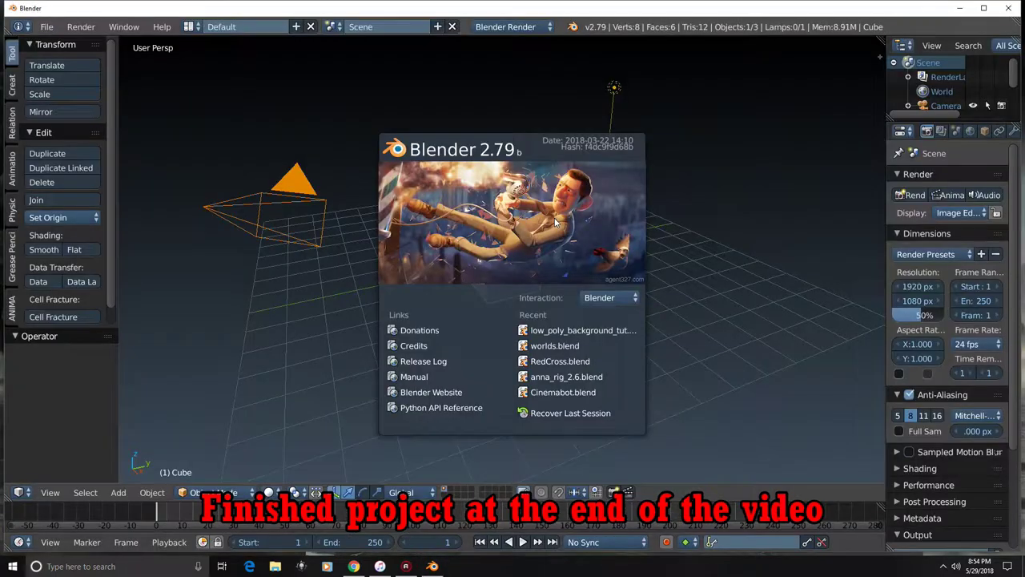
left_click(730, 222)
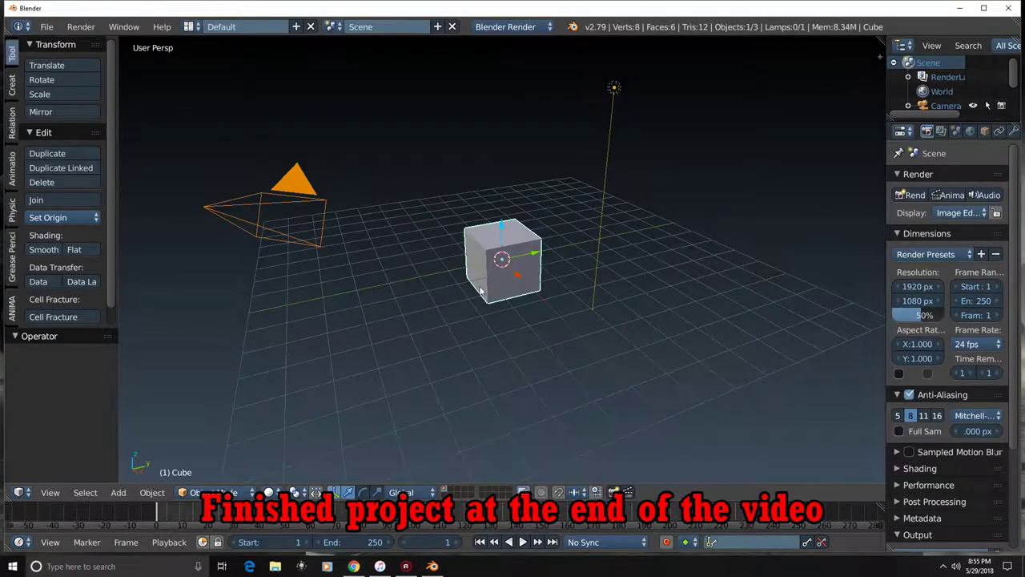
mouse_move(505, 222)
left_mouse_down()
mouse_move(505, 211)
mouse_move(528, 282)
left_mouse_up()
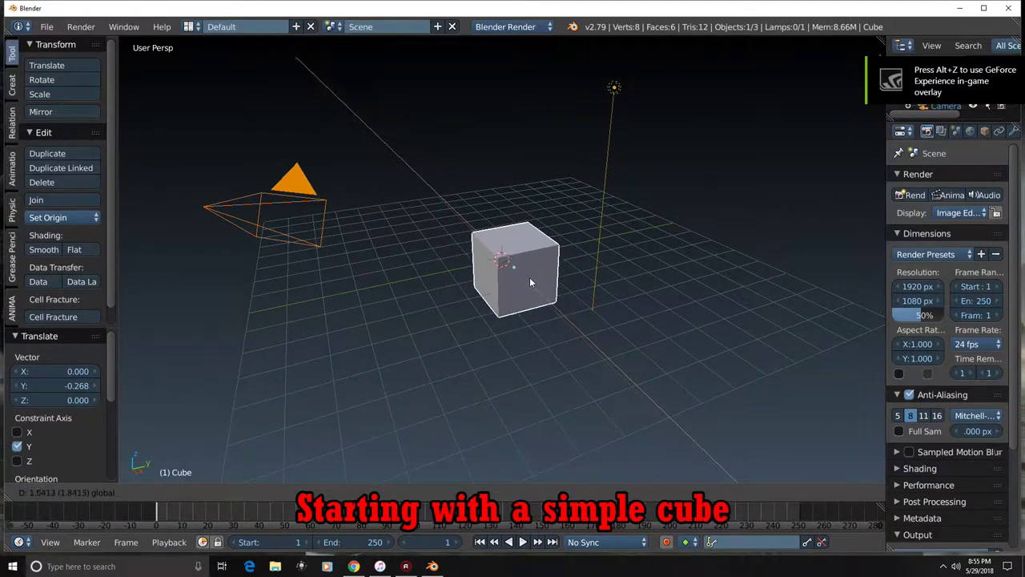
Step: Select the lamp and camera, then add the cube to the selection
right_click(613, 88)
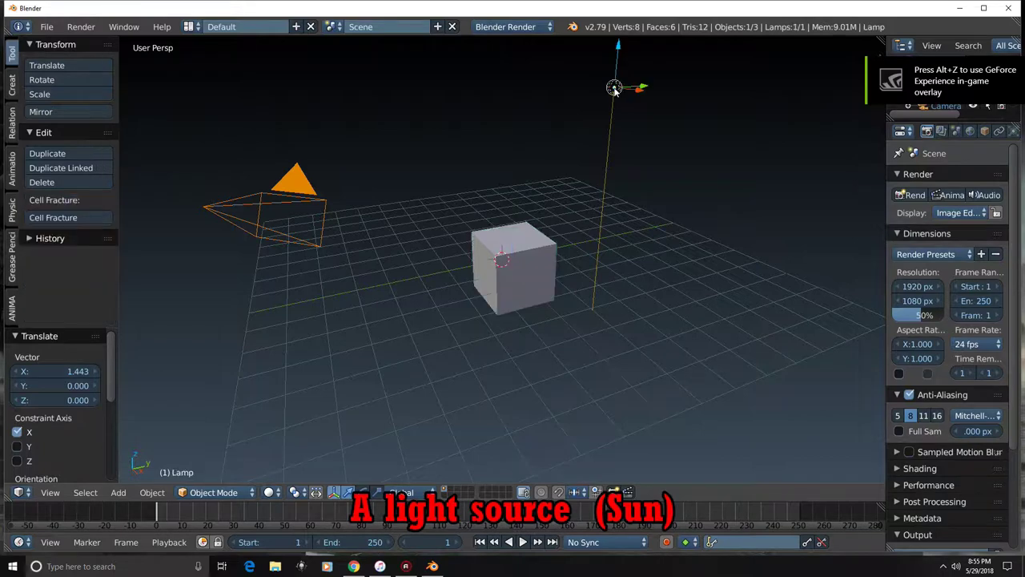
right_click(296, 182)
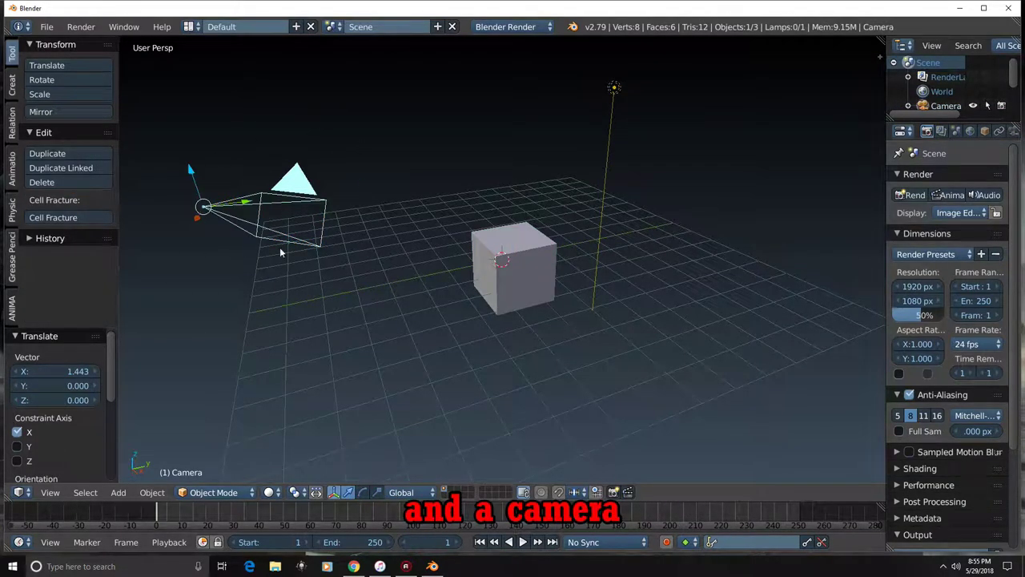
right_click(523, 274, "shift")
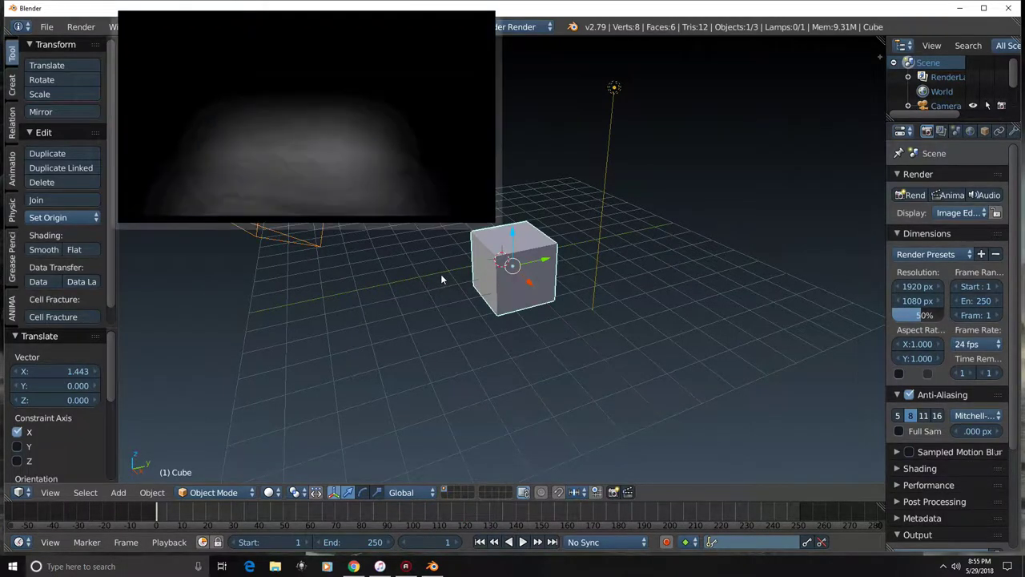
Step: From front view, enter the cube's Edit Mode with nothing selected and edge select mode on
key("KP_1")
middle_click_drag(577, 274, 460, 275)
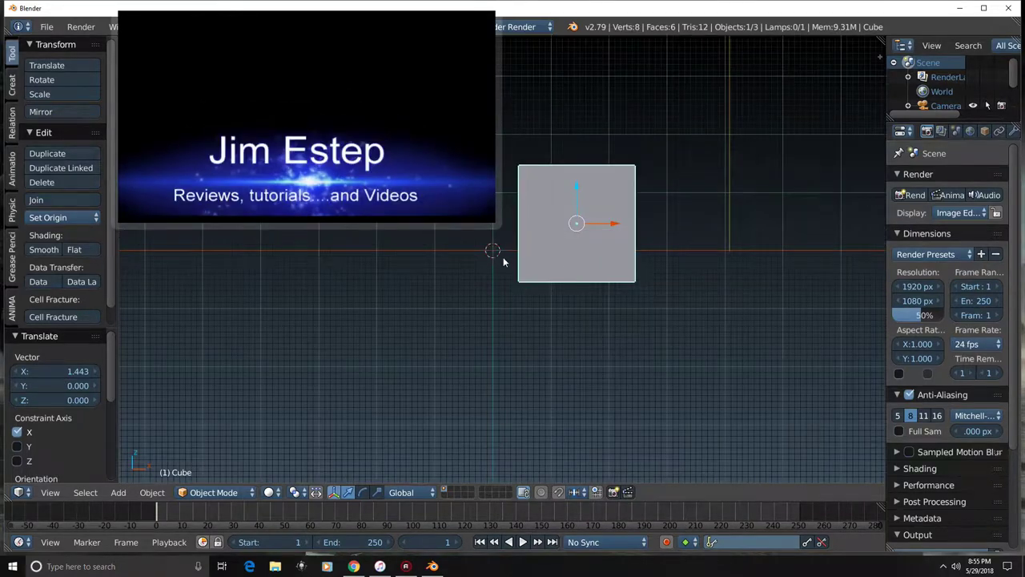
key("Tab")
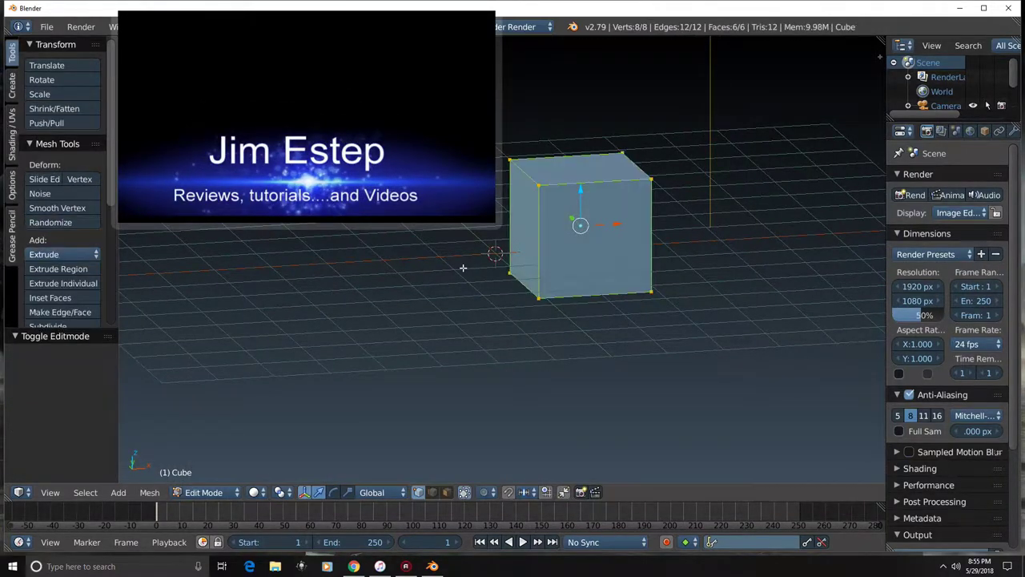
key("a")
left_click(432, 492)
middle_click_drag(495, 442, 535, 295)
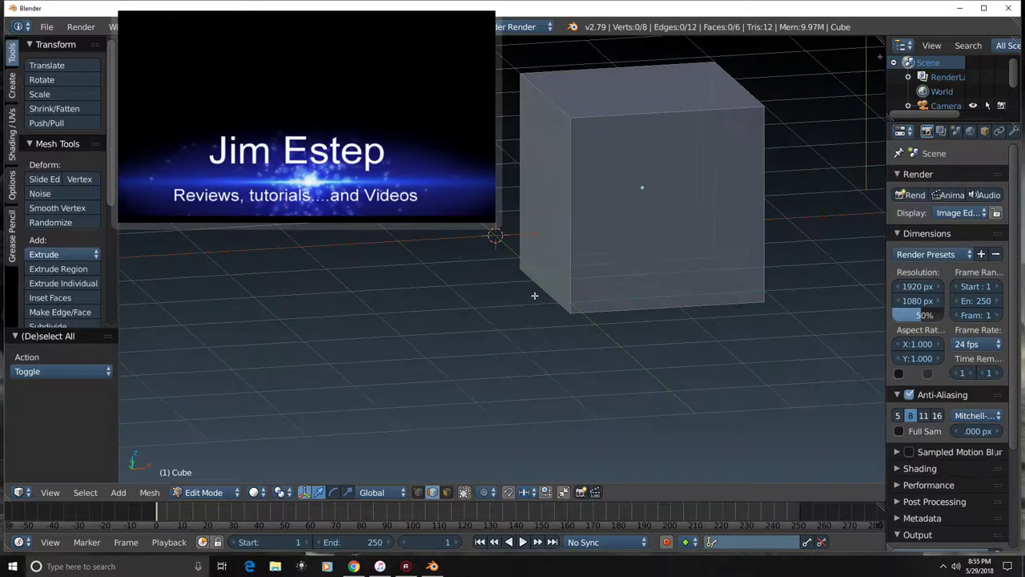
Step: Select the chosen cube edges and mark them as seams from the Shading/UVs tools
left_click(547, 155, "alt+shift")
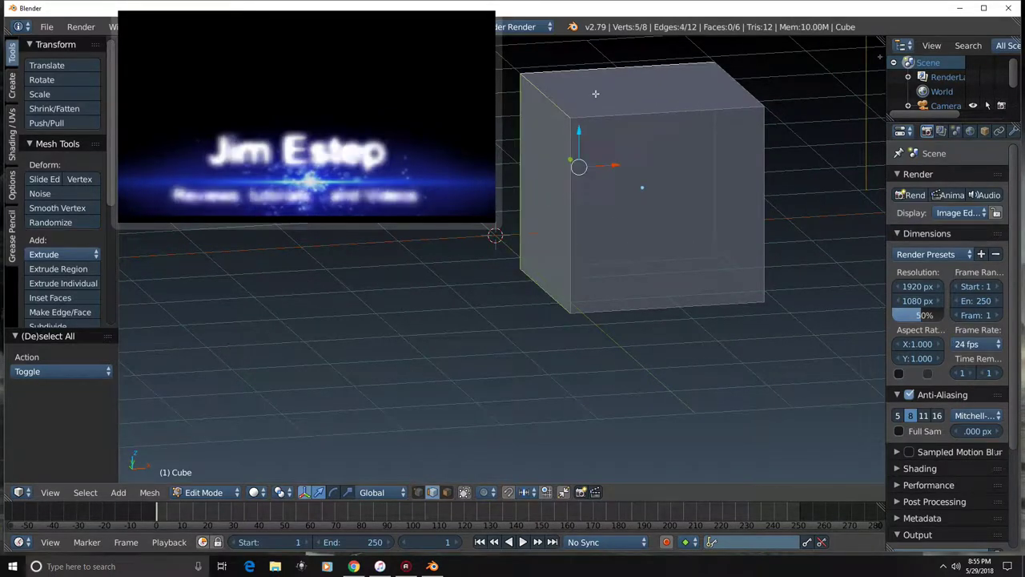
left_click(744, 277, "alt+shift")
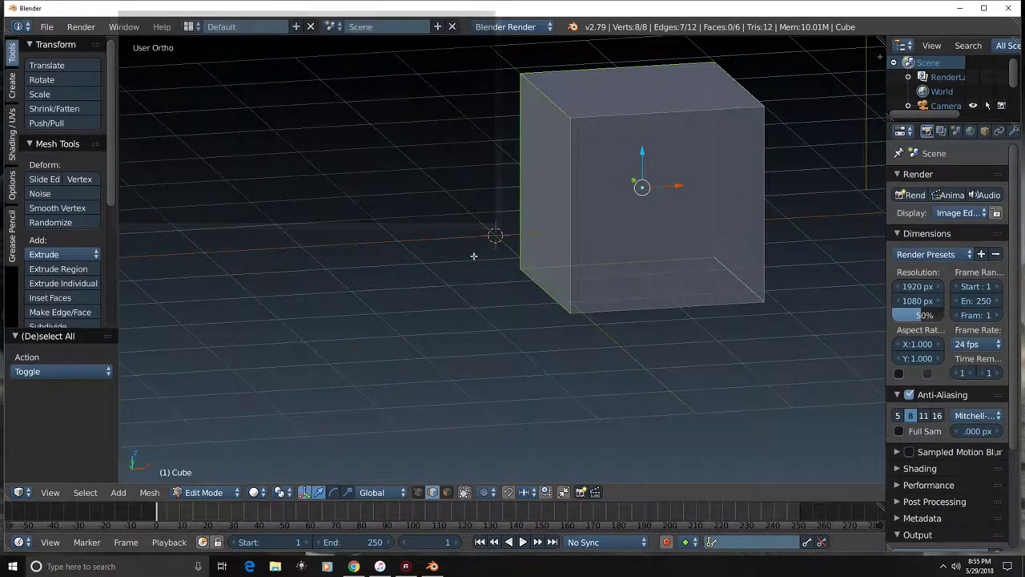
key("a")
key("a")
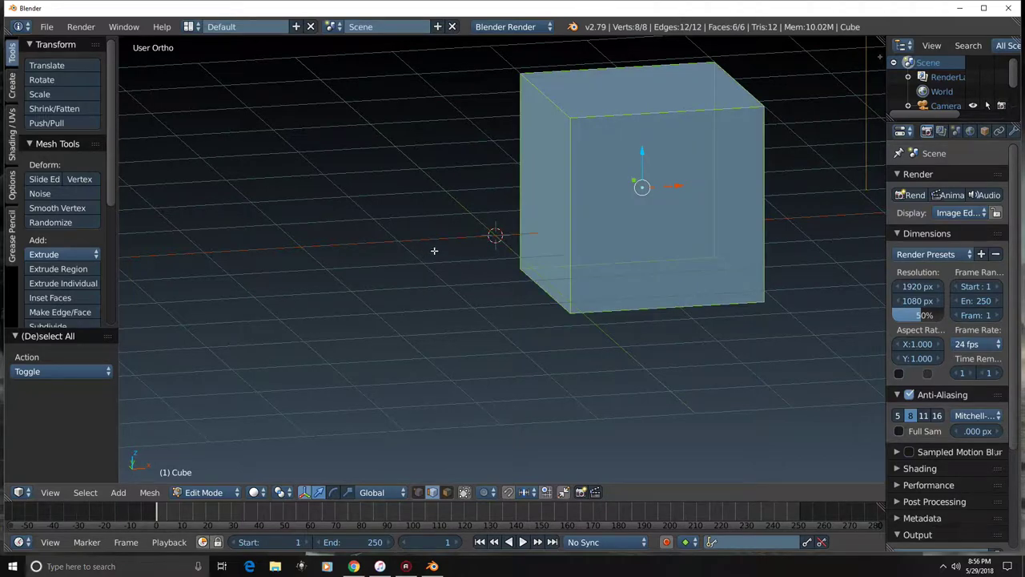
key("a")
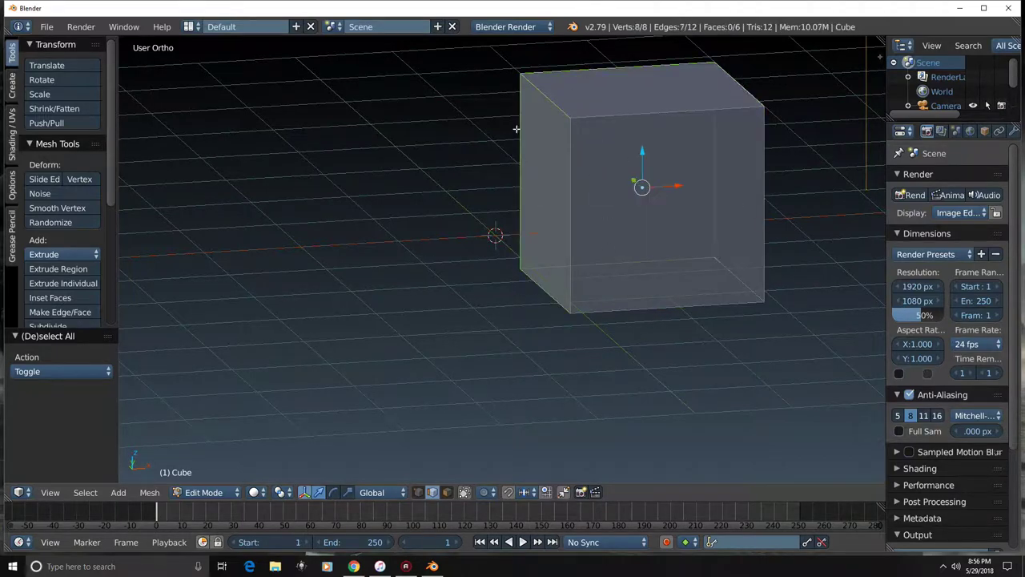
left_click(12, 136)
left_click(57, 271)
Step: Select the whole mesh and unwrap the cube along its seams
key("a")
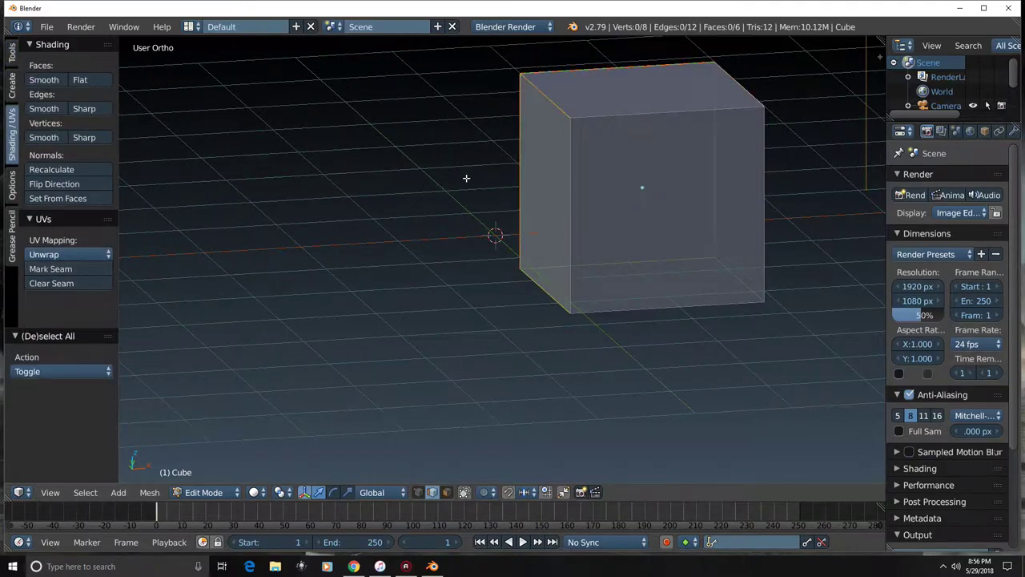
key("a")
left_click(68, 254)
left_click(60, 267)
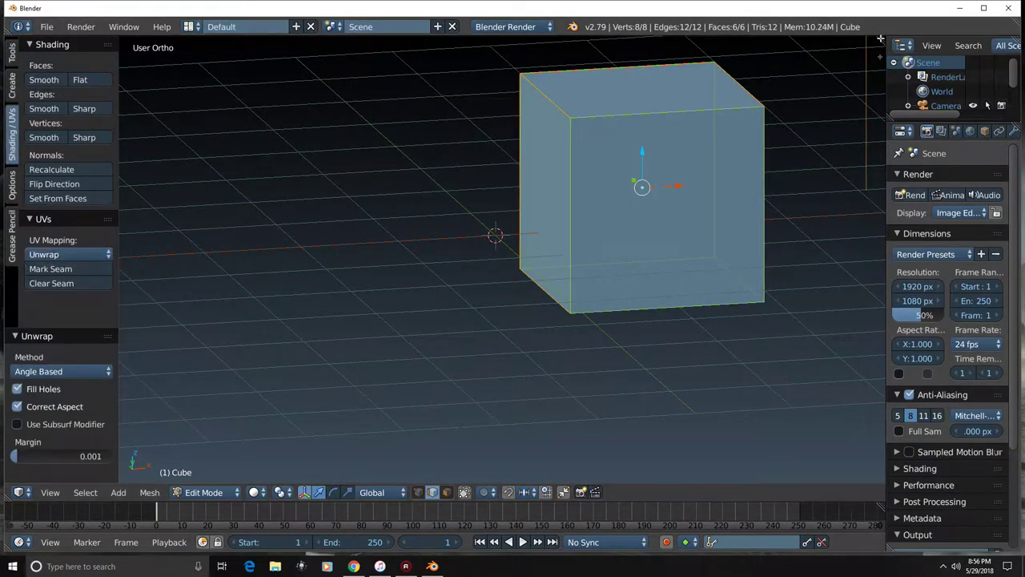
Step: Split the viewport and make the new area a UV/Image Editor
left_click_drag(881, 55, 460, 240)
left_click(473, 491)
left_click(503, 384)
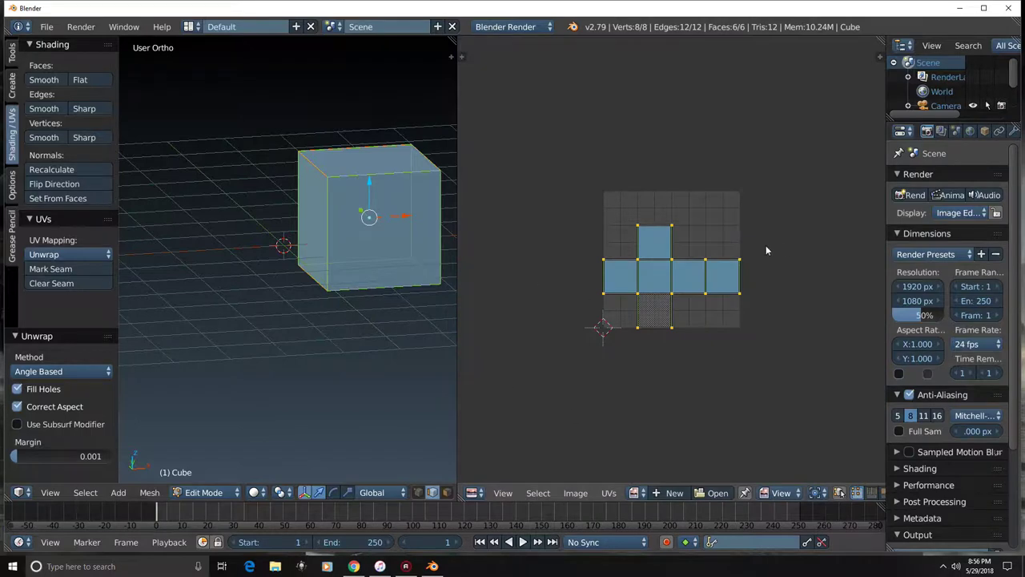
Step: Select the cube's front face in front view, resize the areas and show Material properties
key("KP_1")
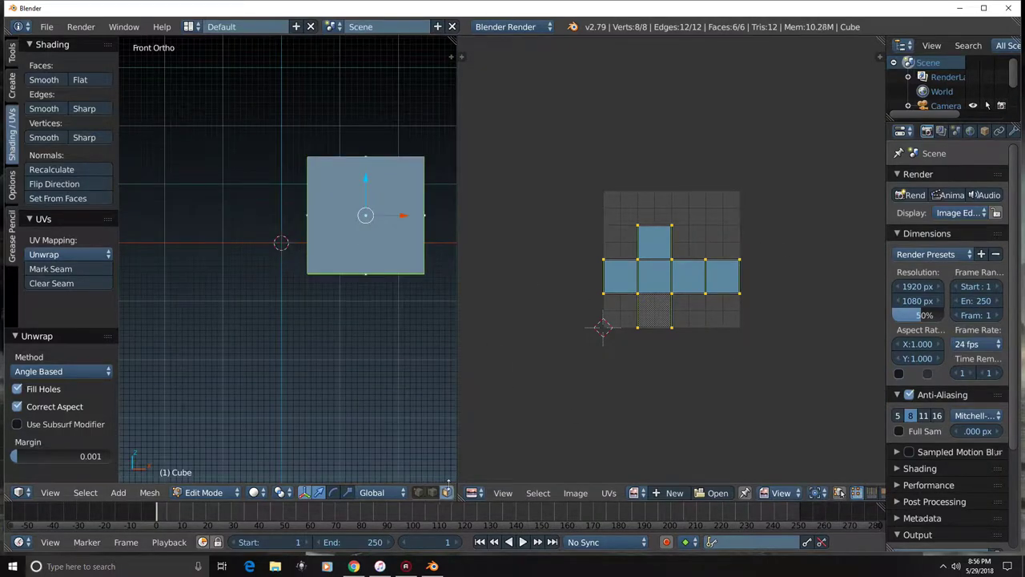
right_click(357, 207)
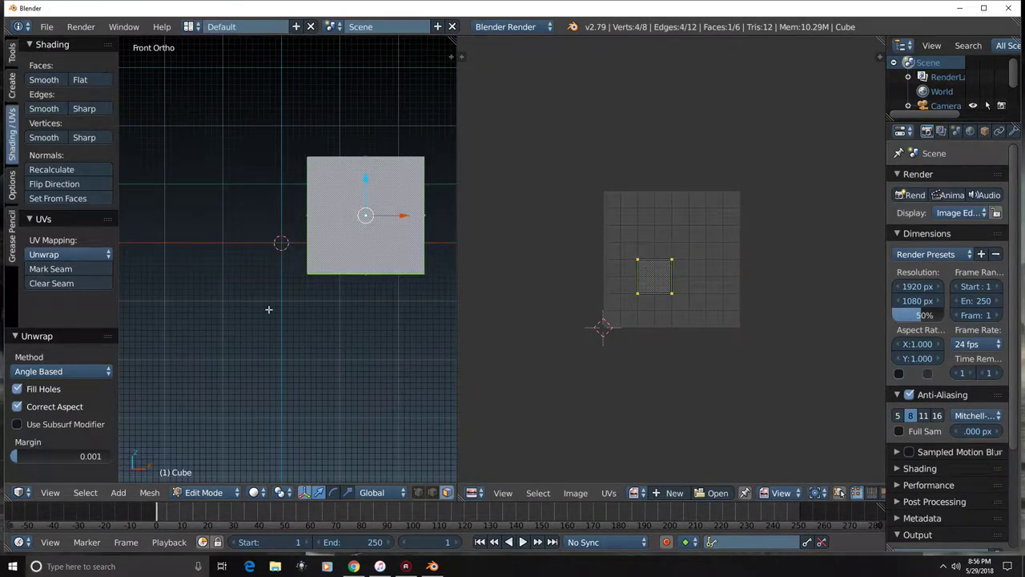
scroll(412, 313, "down", 3)
scroll(407, 313, "down", 2)
scroll(425, 300, "up", 5)
scroll(298, 259, "up", 1)
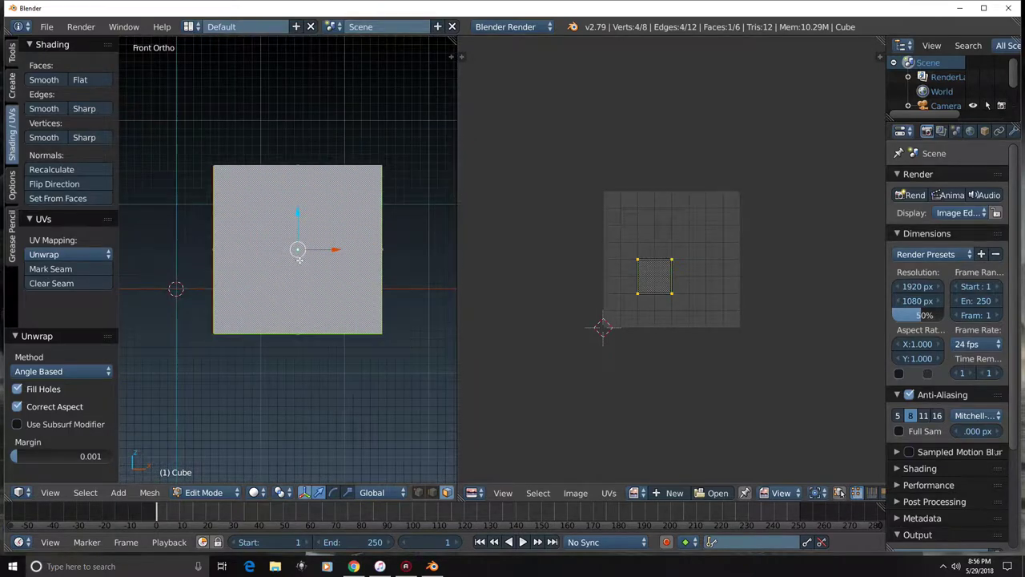
scroll(299, 259, "up", 1)
left_click_drag(456, 80, 582, 88)
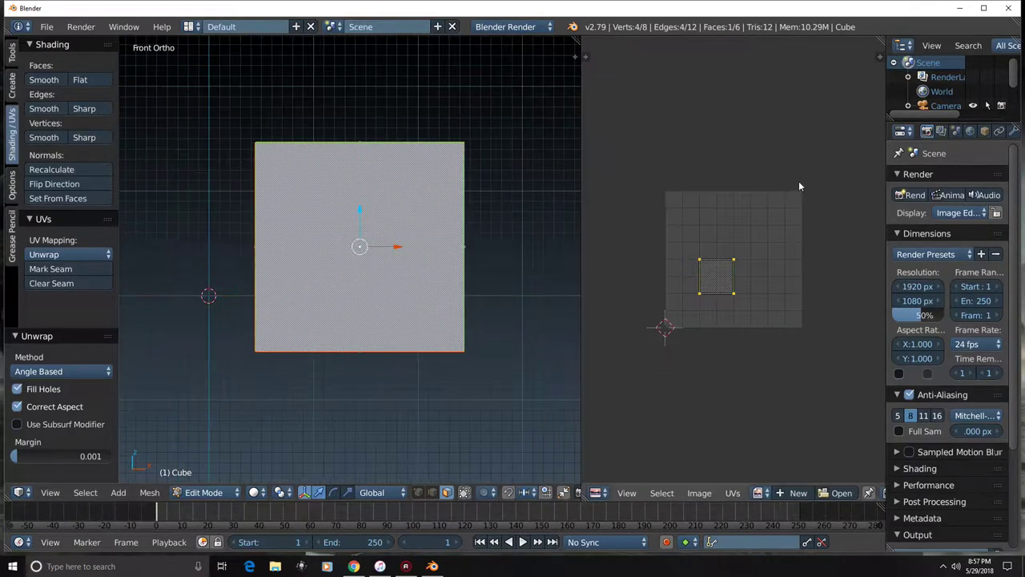
left_click_drag(885, 156, 843, 156)
left_click(1000, 130)
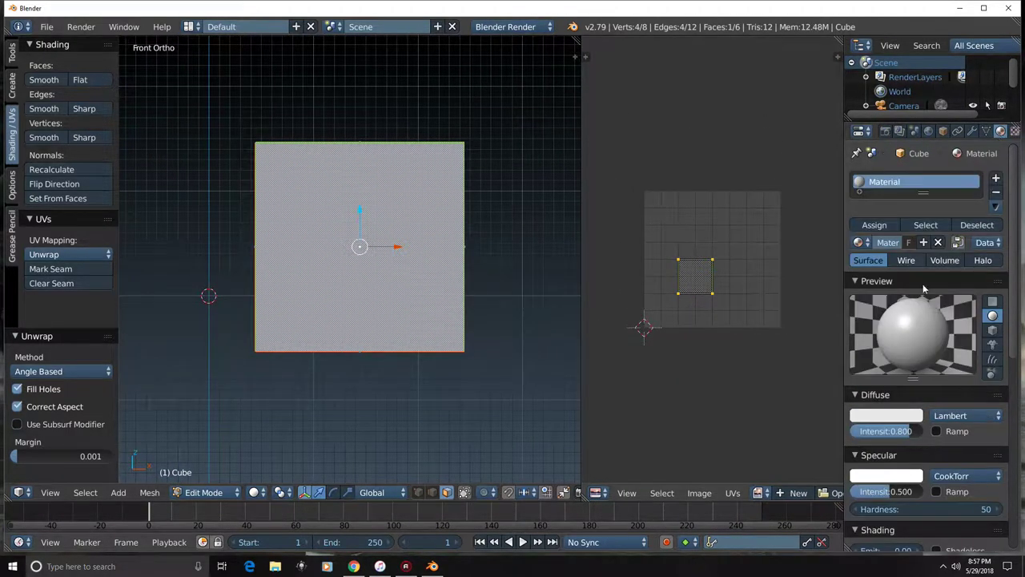
Step: Switch rendering to Cycles and give the material nodes with an Image Texture colour
left_click(502, 26)
left_click(502, 73)
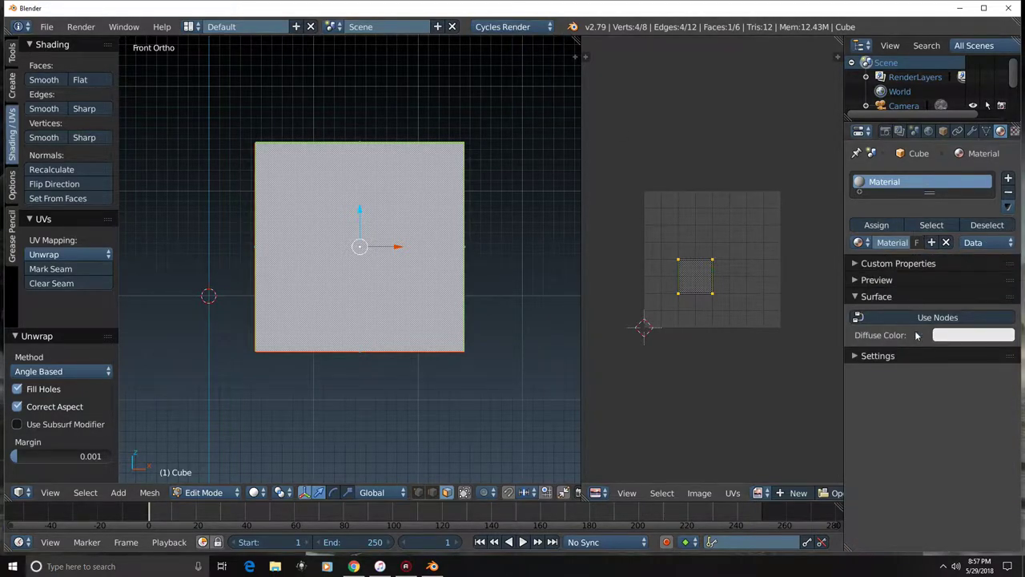
left_click(957, 318)
left_click(1008, 342)
left_click(698, 222)
Step: Load Pic1.jpg from the collide worlds folder and show it in the UV editor
left_click(961, 361)
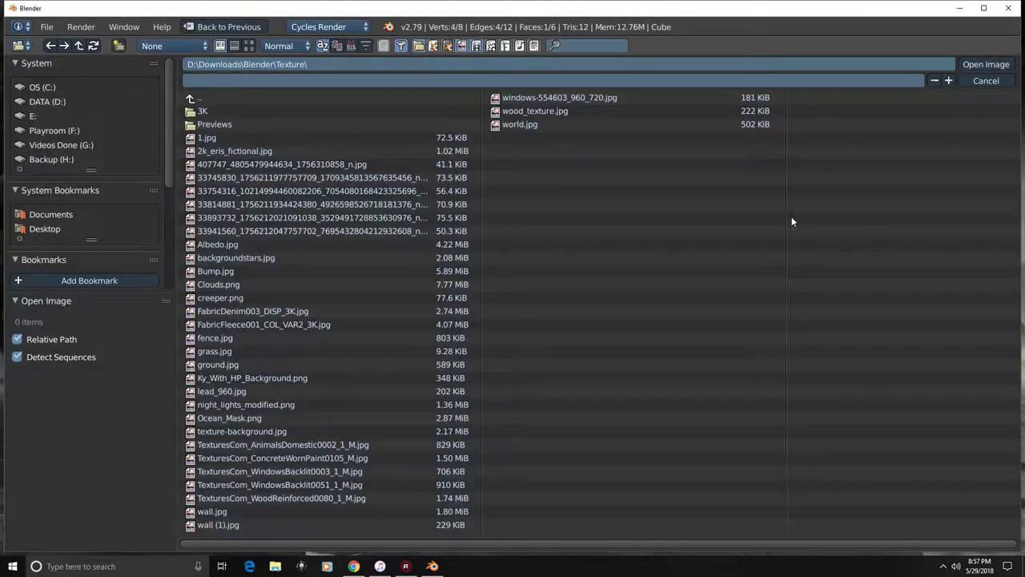
left_click(192, 97)
double_click(221, 284)
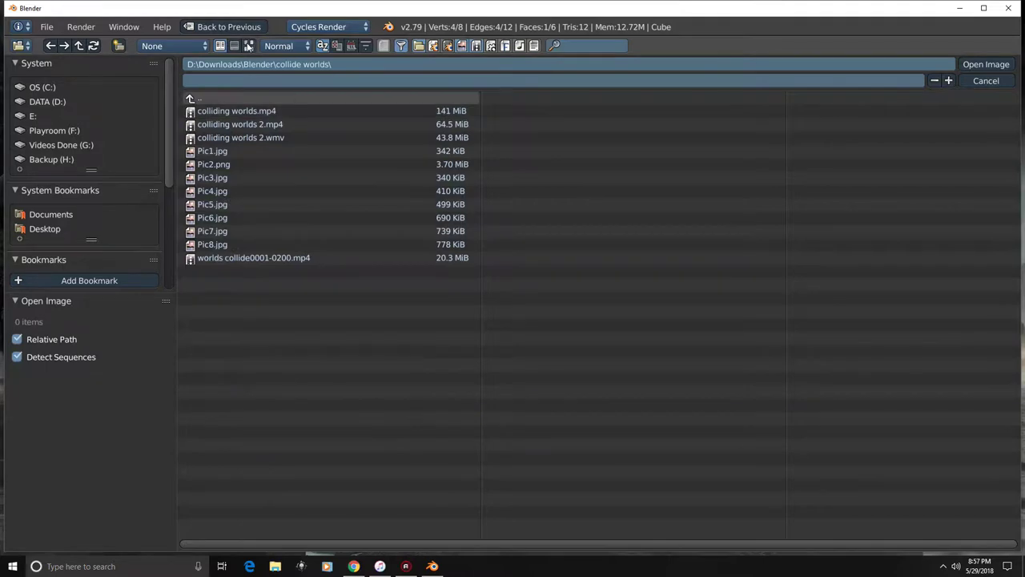
left_click(248, 46)
double_click(705, 152)
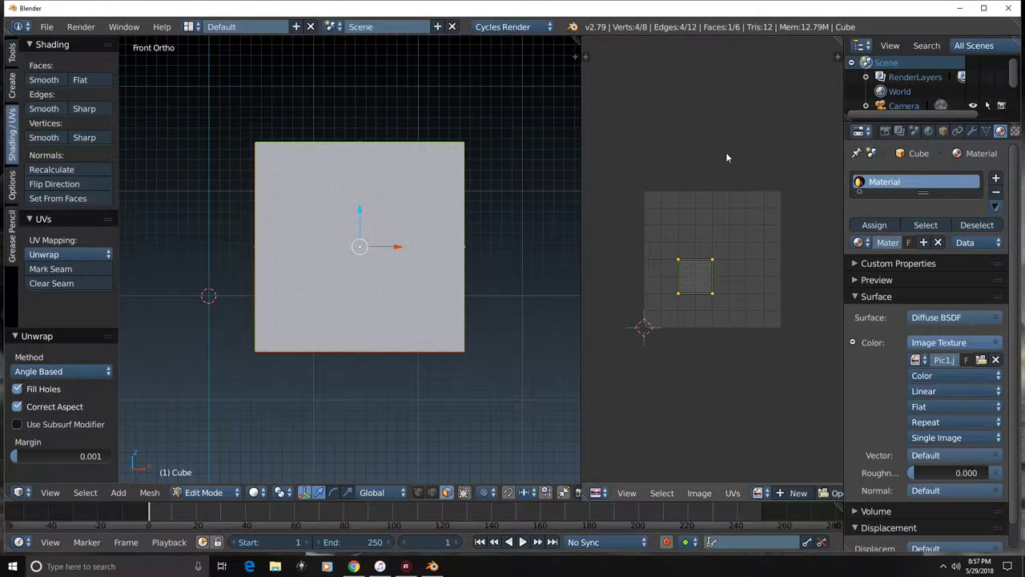
left_click(757, 492)
left_click(788, 350)
Step: Assign the material to the front face and stretch its UV corners to the image edges
scroll(721, 288, "down", 3)
left_click(874, 225)
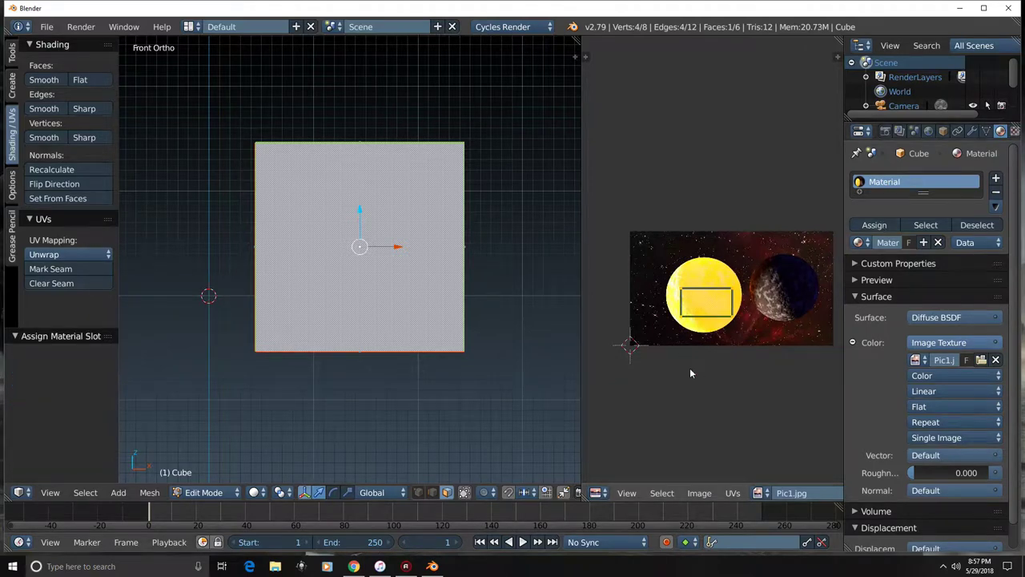
key("a")
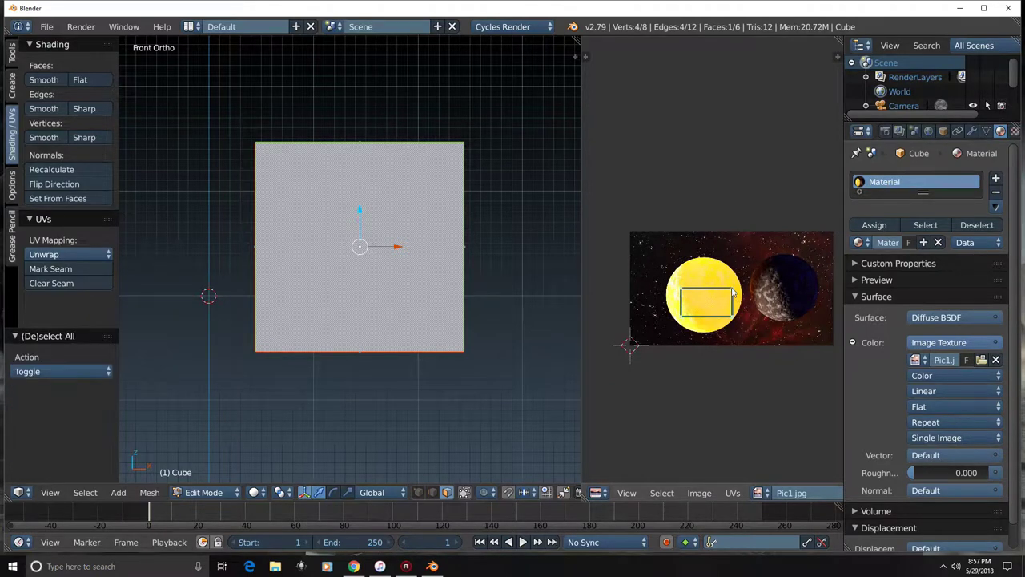
key("g")
left_click(801, 186)
key("g")
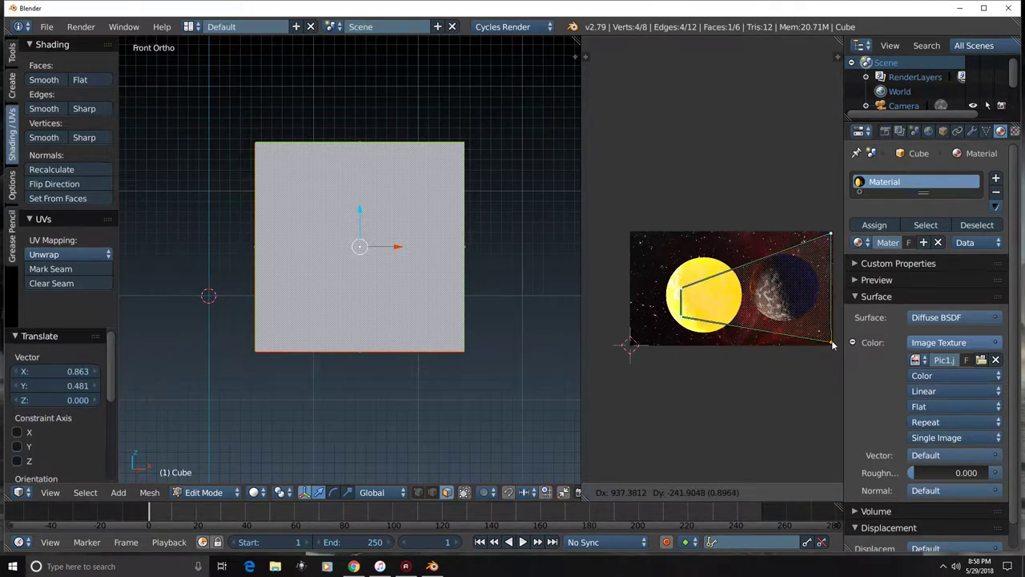
left_click(833, 344)
key("g")
left_click(630, 234)
right_click(681, 317)
key("g")
left_click(631, 345)
Step: Switch viewport shading to Material to see the texture on the cube
left_click(253, 491)
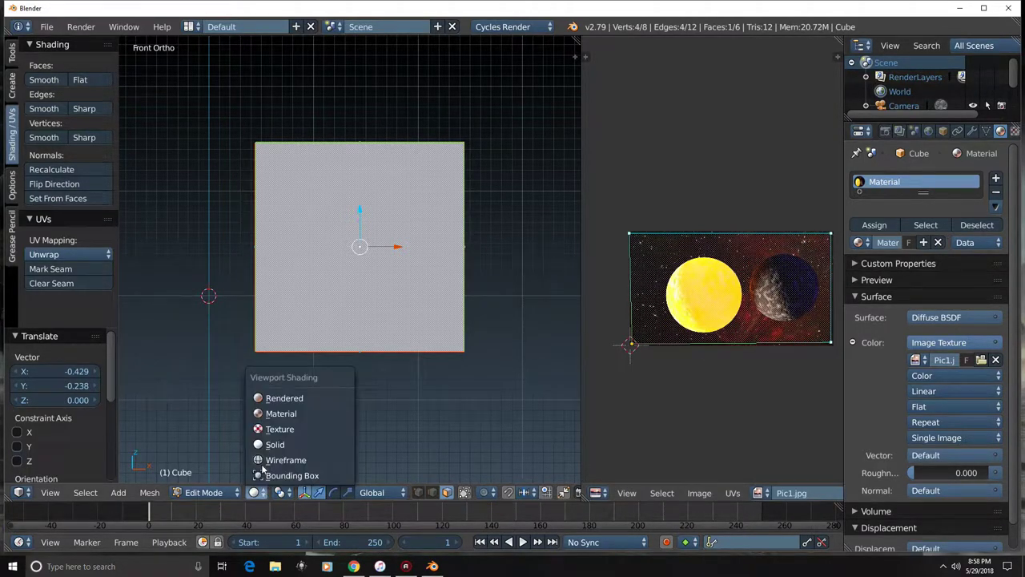
left_click(280, 413)
middle_click_drag(349, 398, 305, 239)
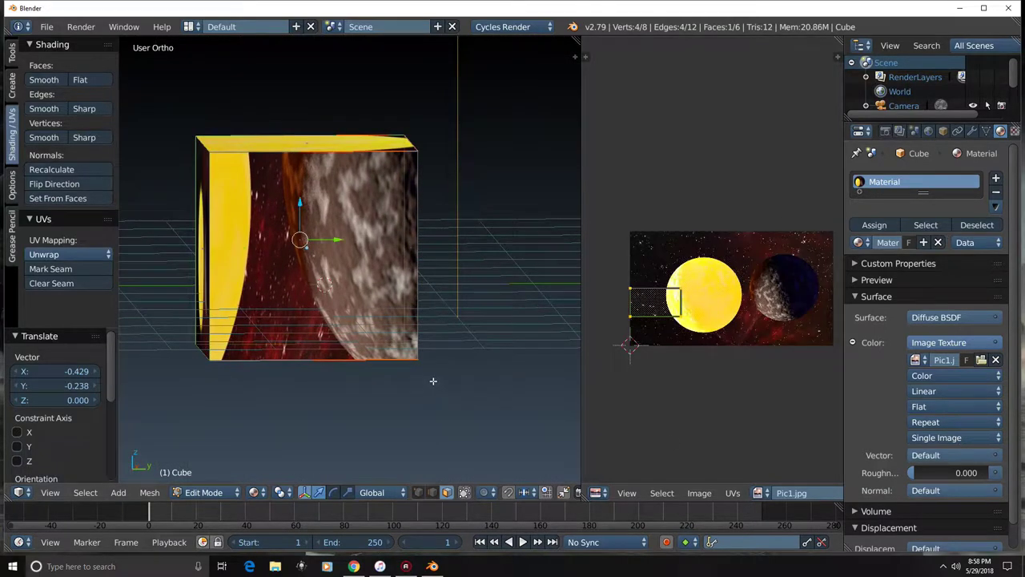
Step: Add a second material slot with a new material
left_click(996, 177)
left_click(929, 276)
left_click(953, 380)
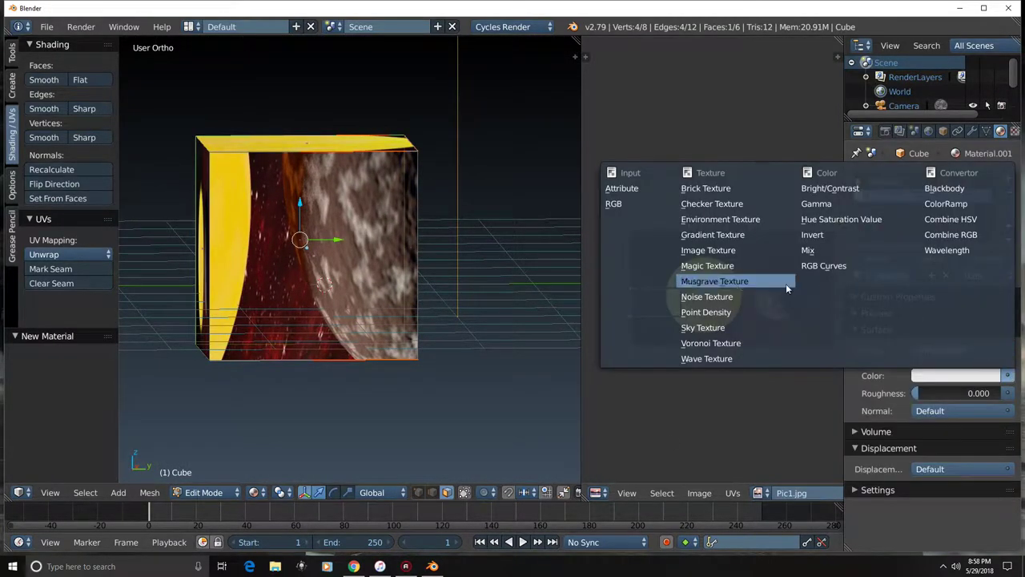
Step: Load Pic4.jpg from collide worlds as the Image Texture and show it in the UV editor
left_click(696, 251)
left_click(971, 392)
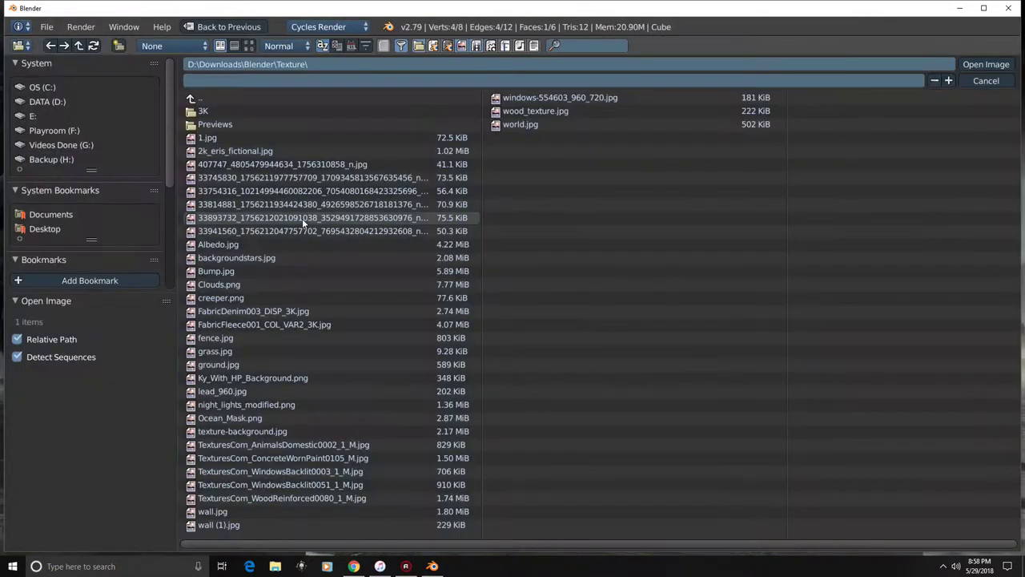
left_click(190, 99)
left_click(217, 288)
left_click(249, 45)
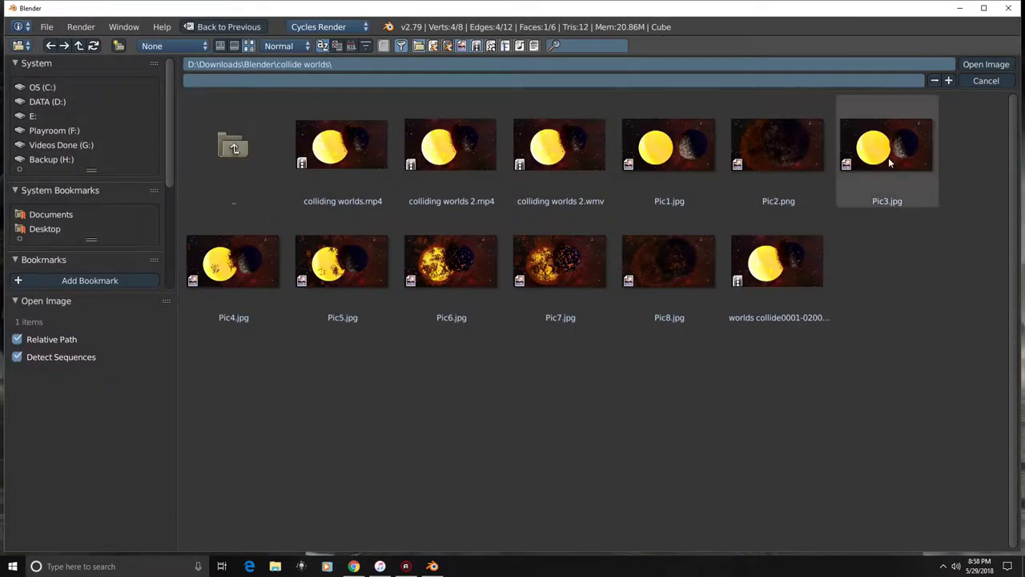
left_click(889, 162)
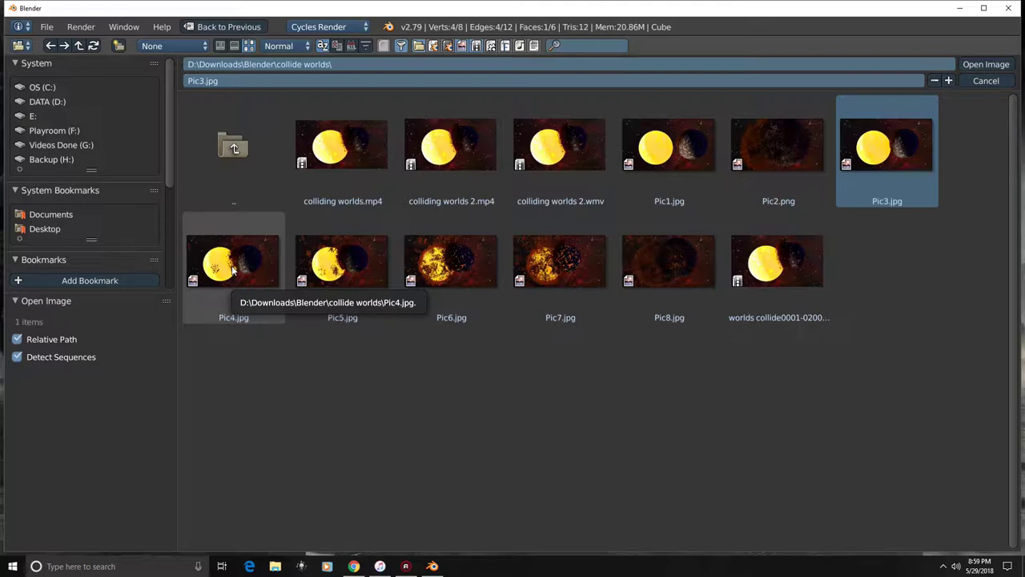
left_click(235, 277)
left_click(986, 64)
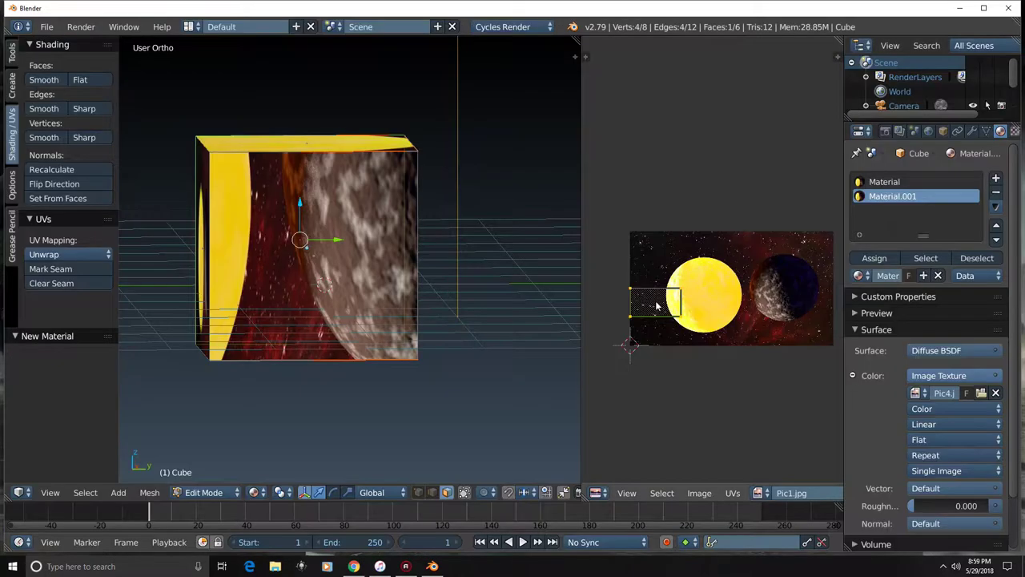
left_click(757, 493)
left_click(785, 362)
Step: Assign the material to the selected face and stretch its UVs to the image corners
left_click(876, 258)
key("a")
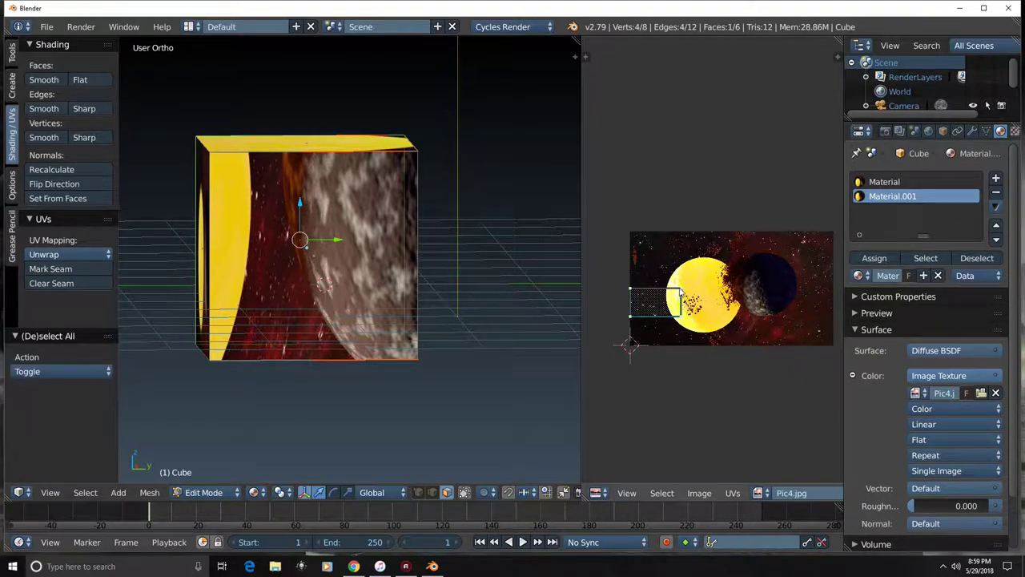
key("g")
key("Return")
key("g")
left_click(641, 300)
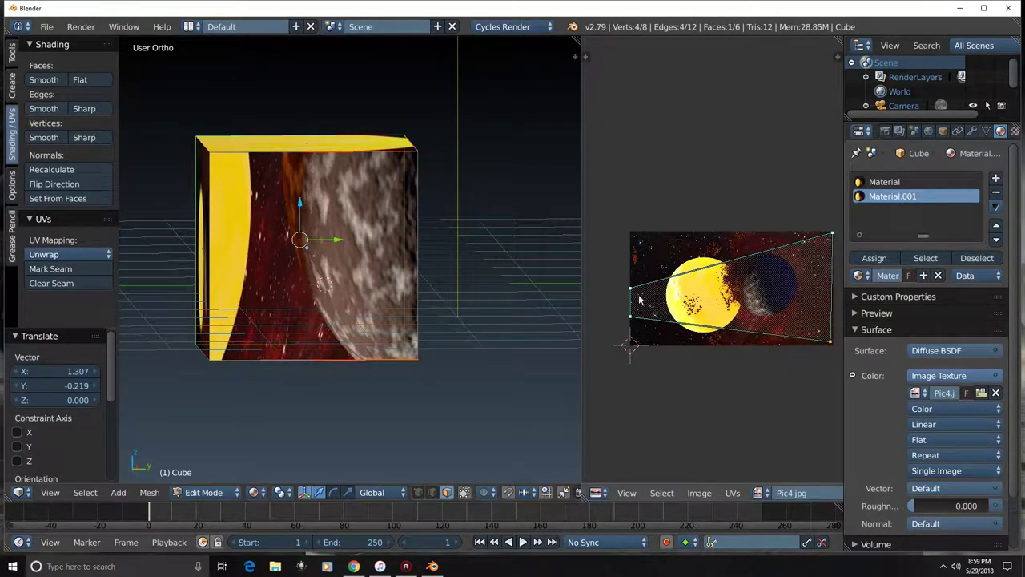
key("g")
left_click(631, 260)
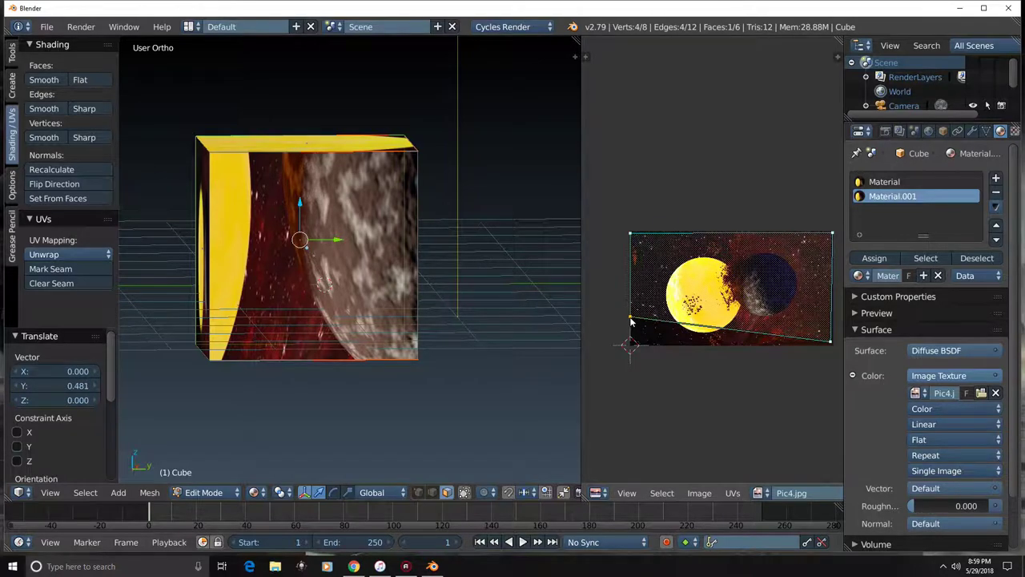
key("g")
left_click(632, 345)
mouse_move(422, 403)
middle_mouse_down()
mouse_move(495, 407)
mouse_move(486, 302)
middle_mouse_up()
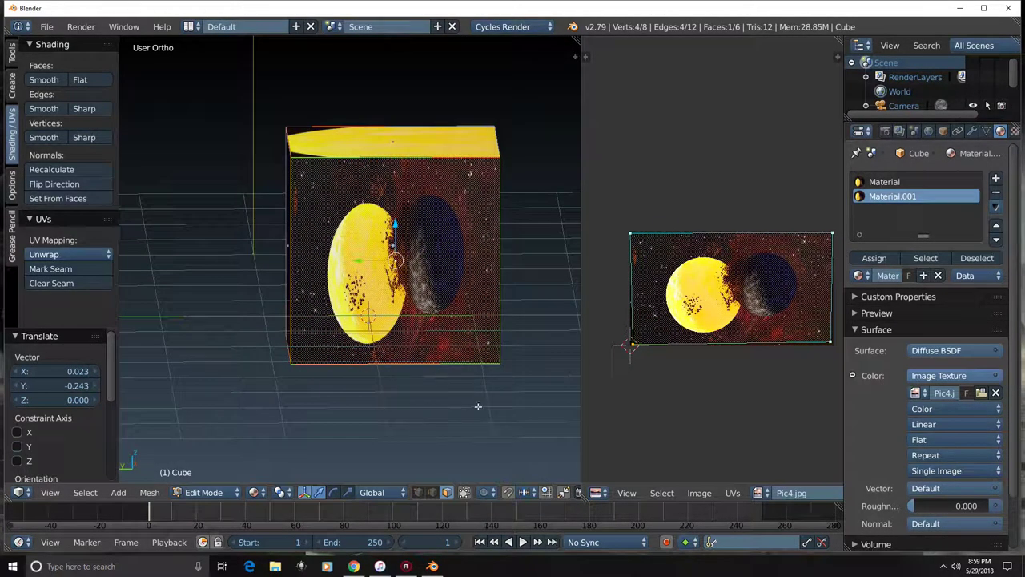
middle_click_drag(505, 395, 417, 320)
Step: Select another cube face and give it a new material slot with an Image Texture colour
right_click(365, 264)
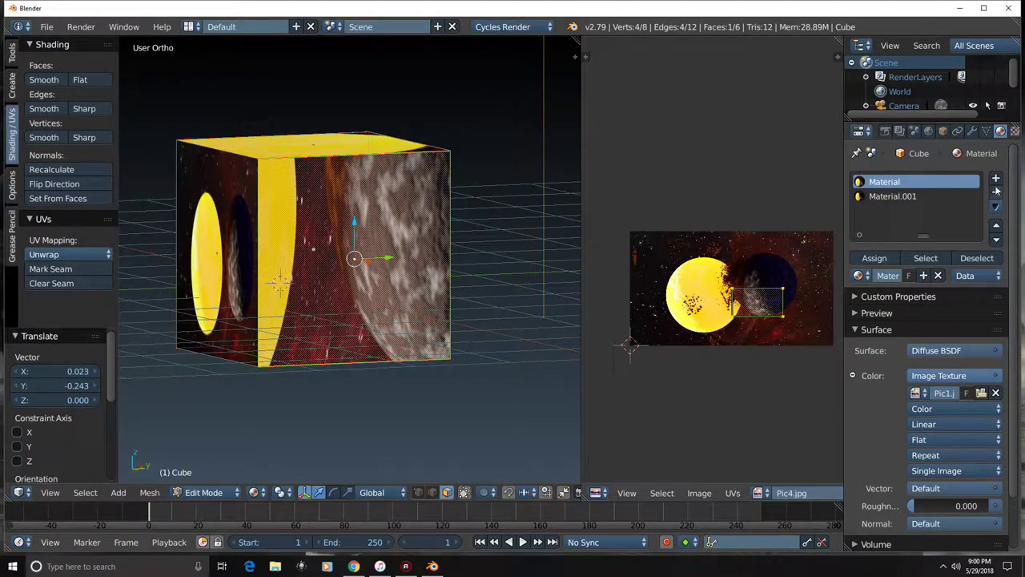
left_click(997, 178)
left_click(918, 275)
left_click(961, 376)
left_click(755, 248)
Step: Load Pic5.jpg from collide worlds and show it in the UV editor
left_click(964, 391)
left_click(191, 98)
left_click(217, 299)
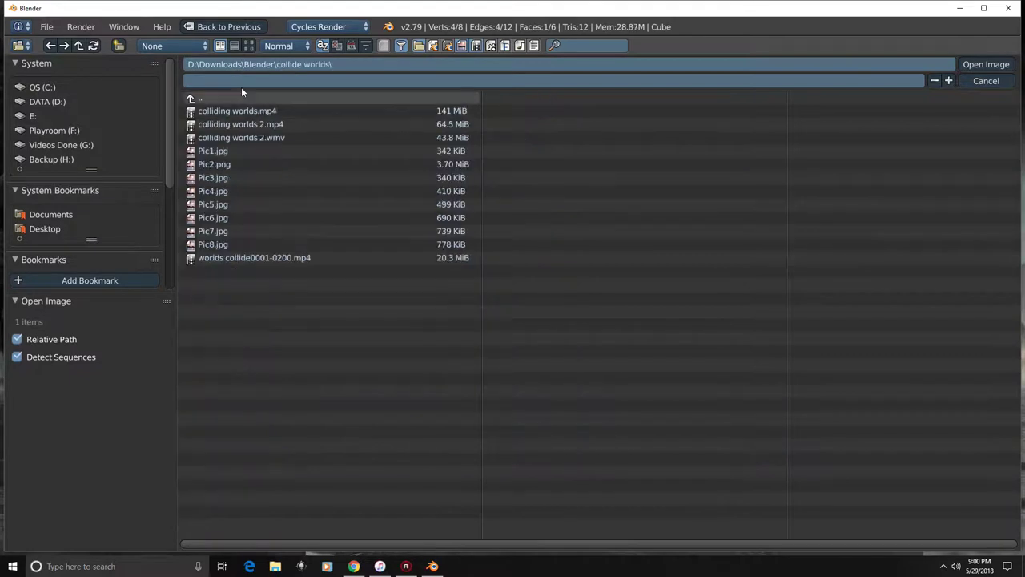
left_click(249, 45)
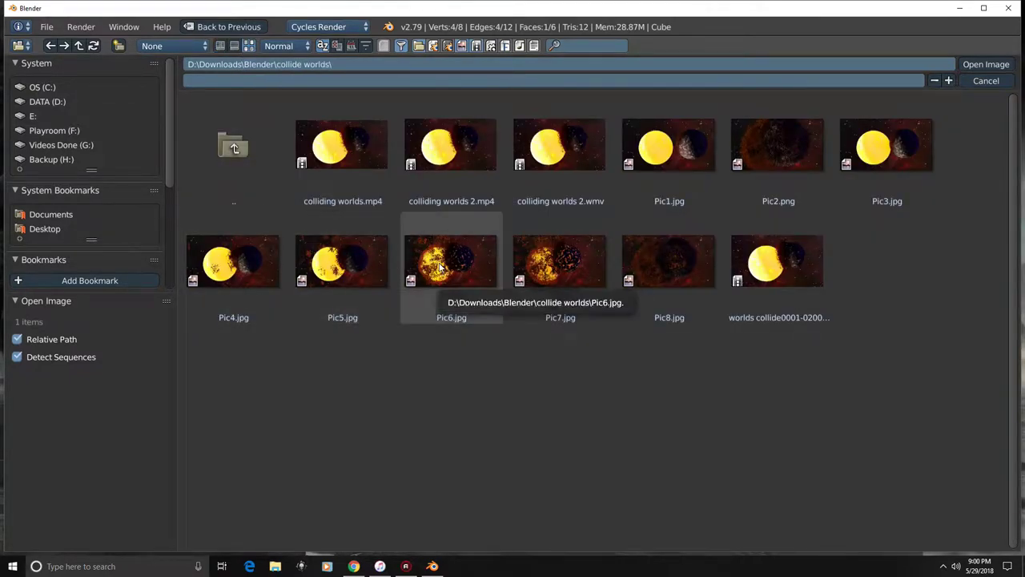
left_click(355, 269)
left_click(985, 64)
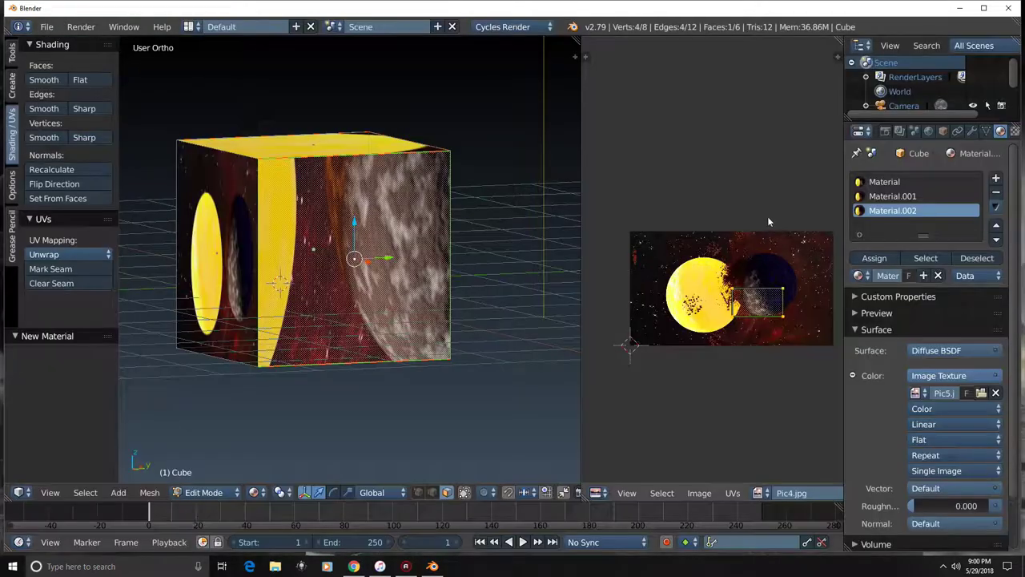
left_click(759, 493)
left_click(785, 376)
Step: Assign the material to the face and stretch its UVs to fill the whole image
left_click(874, 257)
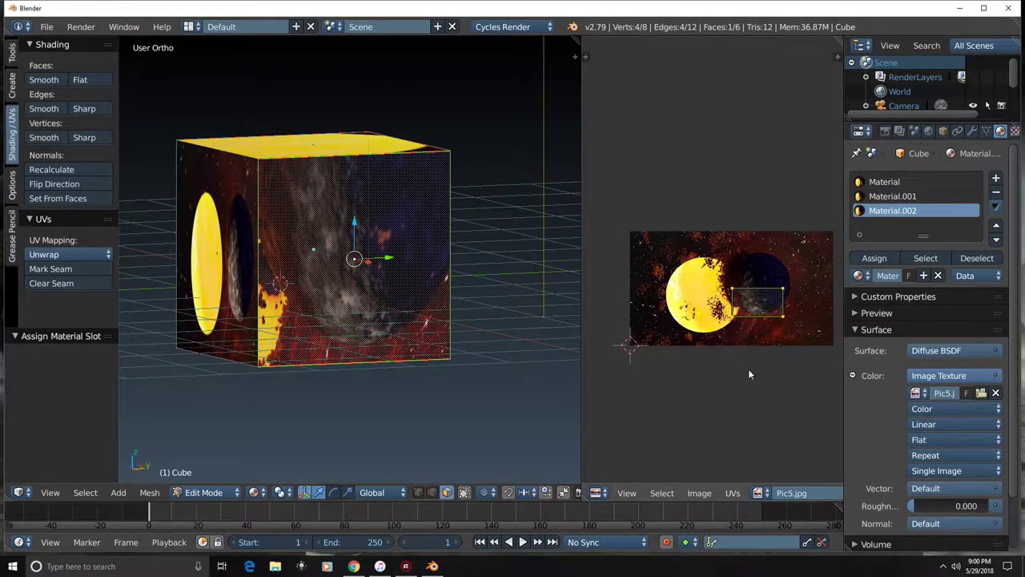
key("a")
key("a")
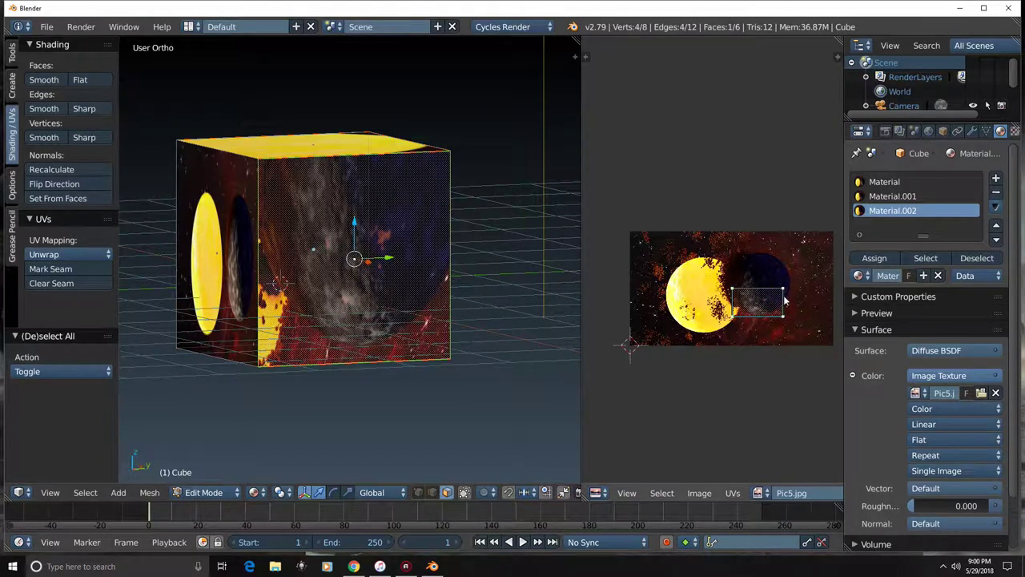
key("g")
left_click(816, 258)
key("g")
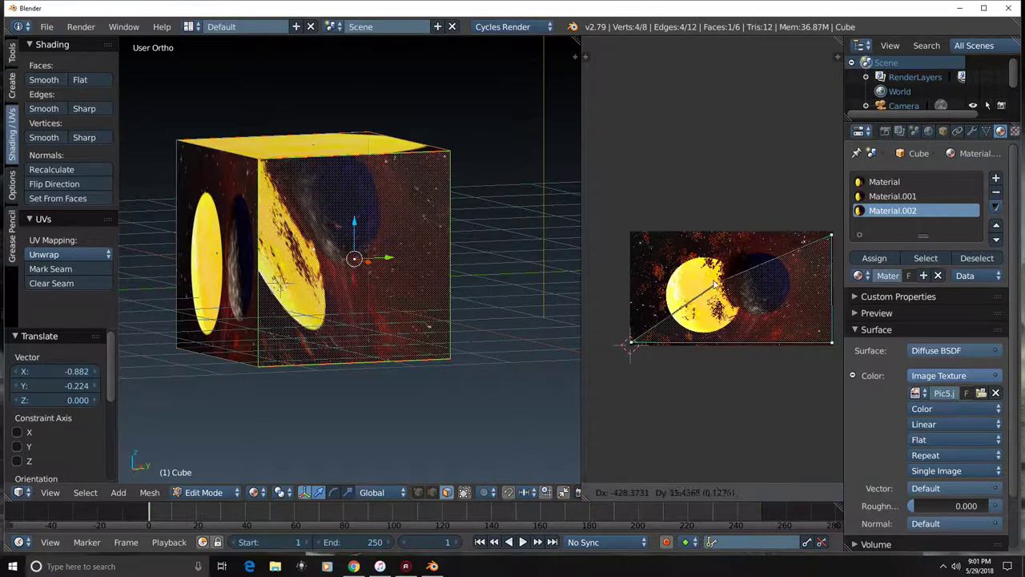
left_click(638, 235)
left_click(873, 258)
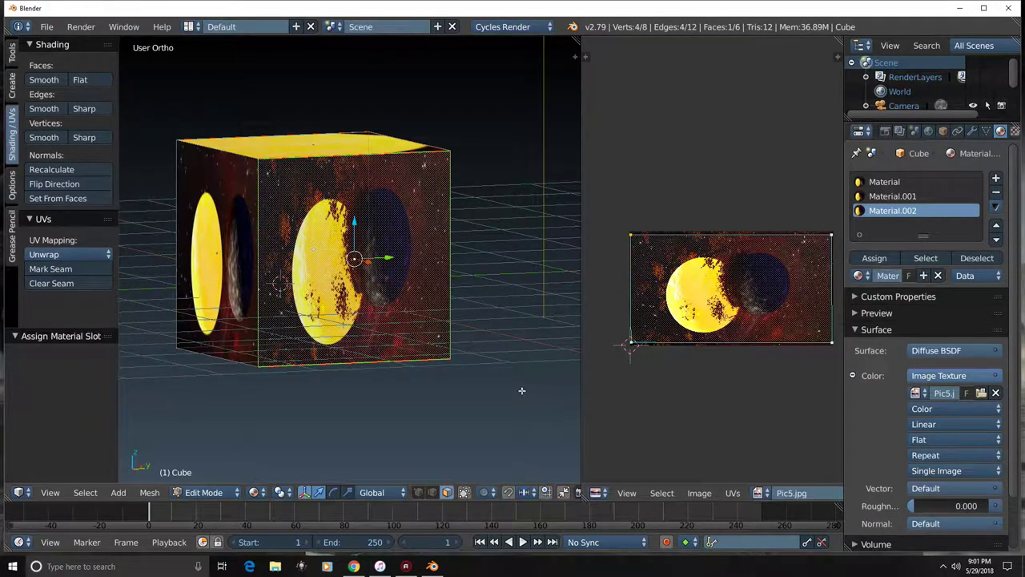
mouse_move(515, 371)
middle_mouse_down()
mouse_move(482, 370)
mouse_move(806, 386)
middle_mouse_up()
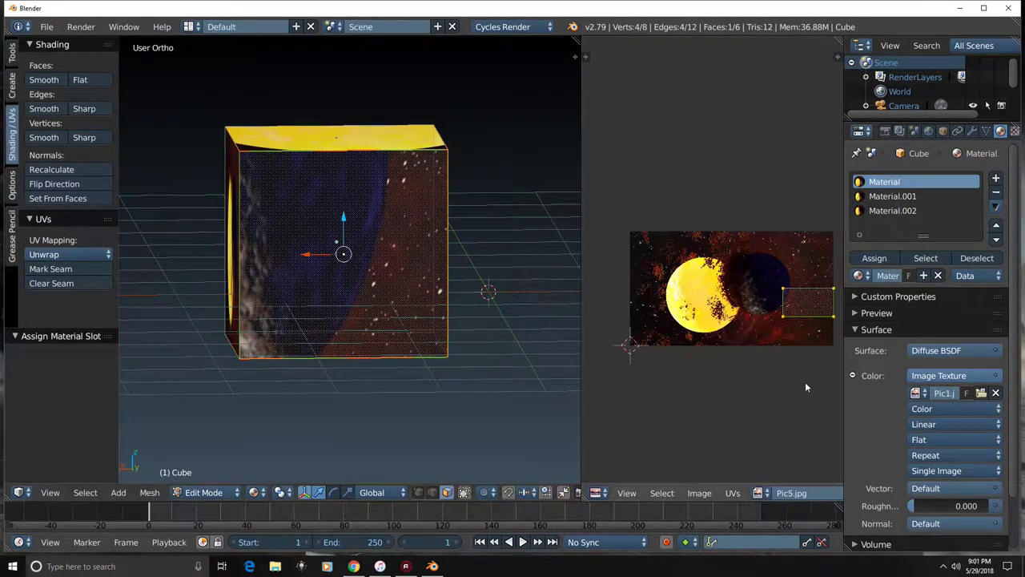
Step: Add a new material slot and material with an Image Texture colour
left_click(996, 181)
left_click(913, 275)
left_click(953, 374)
left_click(769, 270)
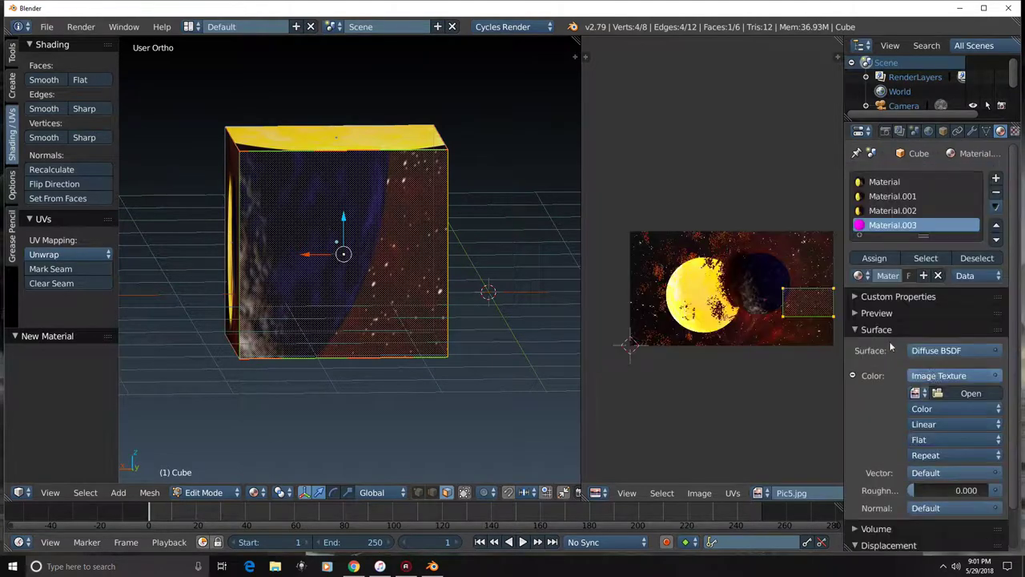
Step: Load Pic6.jpg from collide worlds and show it in the UV editor
left_click(971, 392)
left_click(200, 98)
left_click(208, 285)
left_click(212, 218)
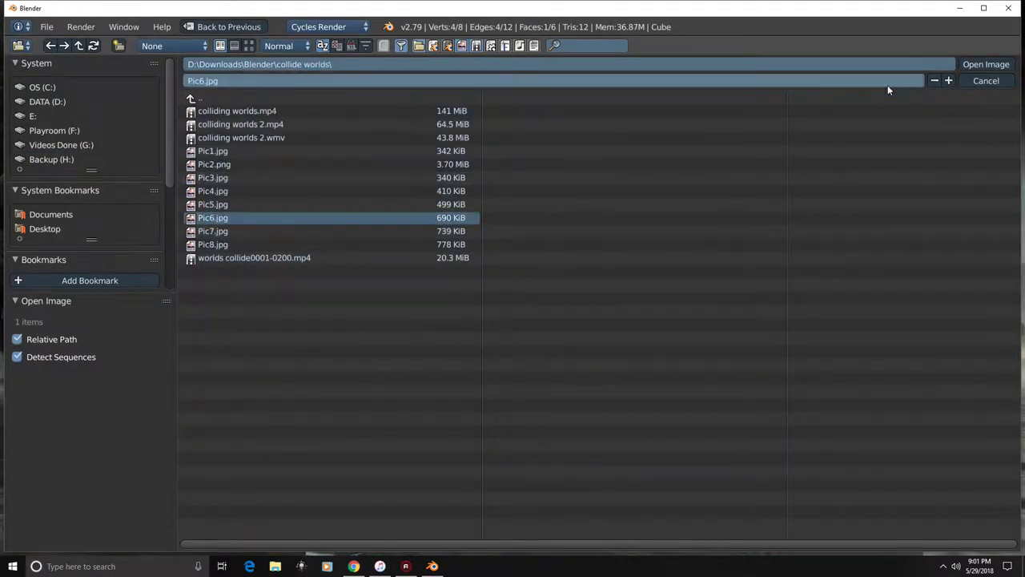
left_click(986, 64)
left_click(757, 493)
left_click(770, 373)
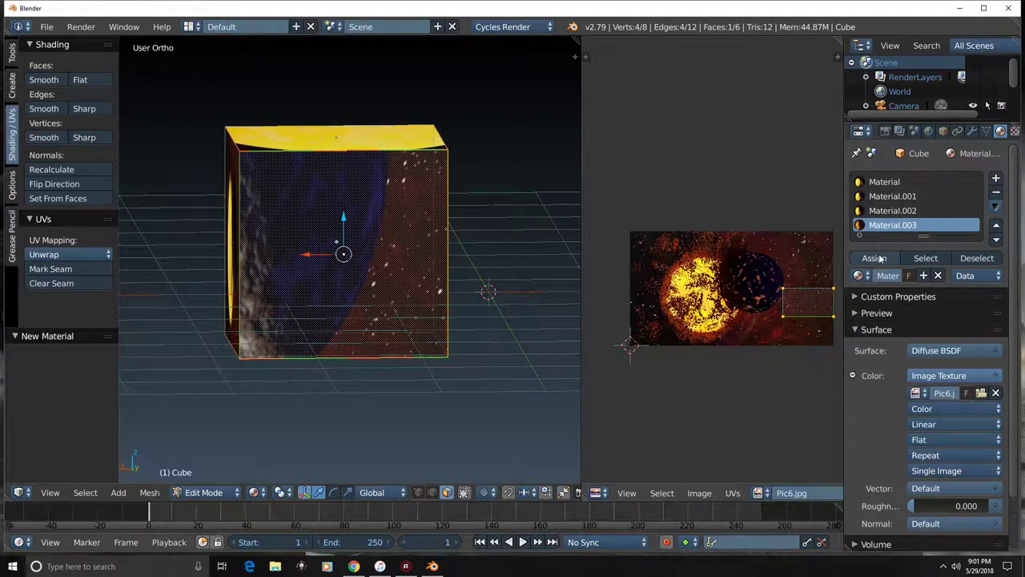
Step: Assign the material to the front face, stretch its UVs over the image, then select the top face
left_click(874, 258)
key("a")
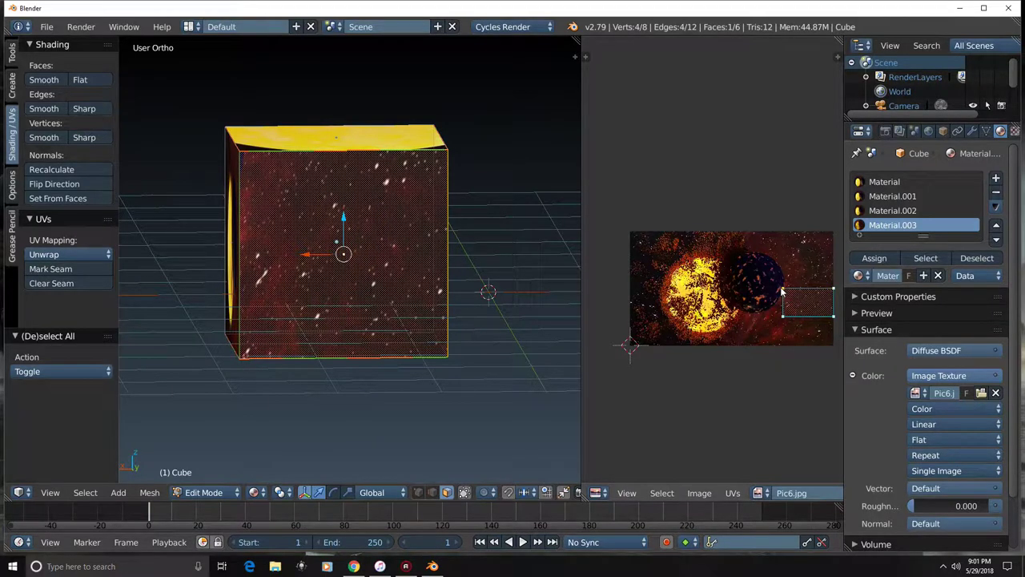
right_click_drag(782, 289, 633, 234)
right_click_drag(783, 316, 633, 344)
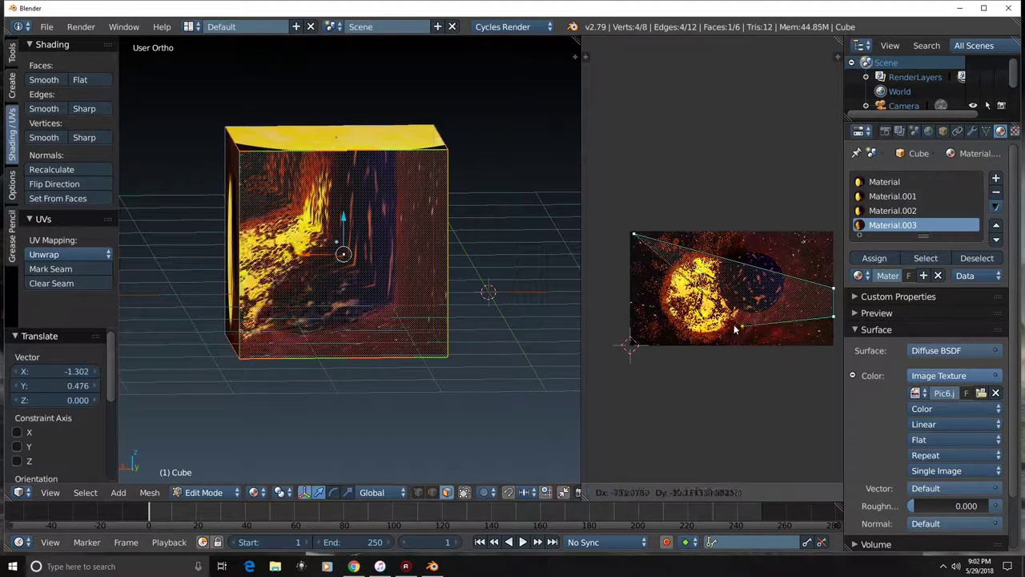
left_click(632, 345)
right_click_drag(834, 290, 833, 237)
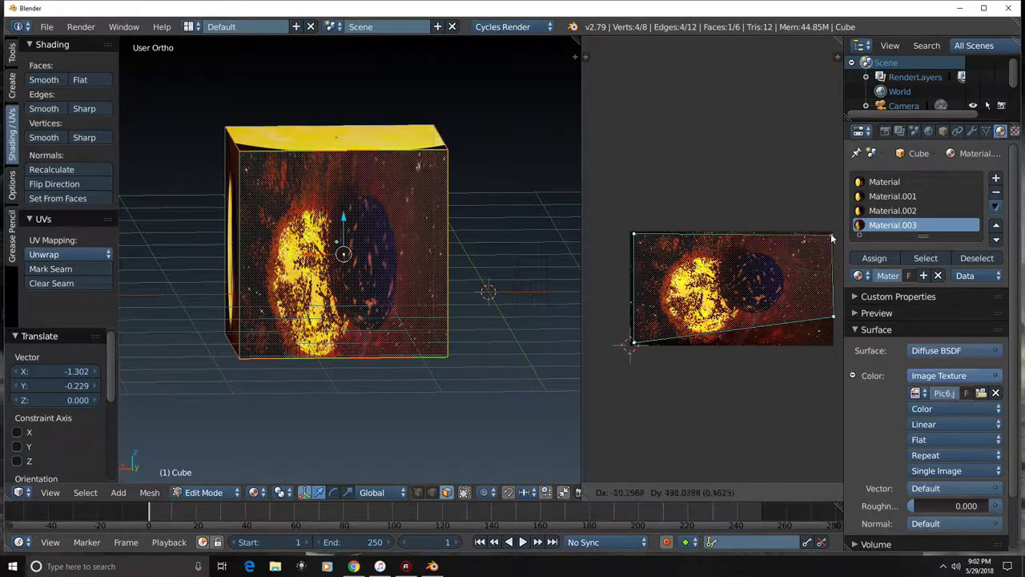
right_click_drag(834, 318, 831, 342)
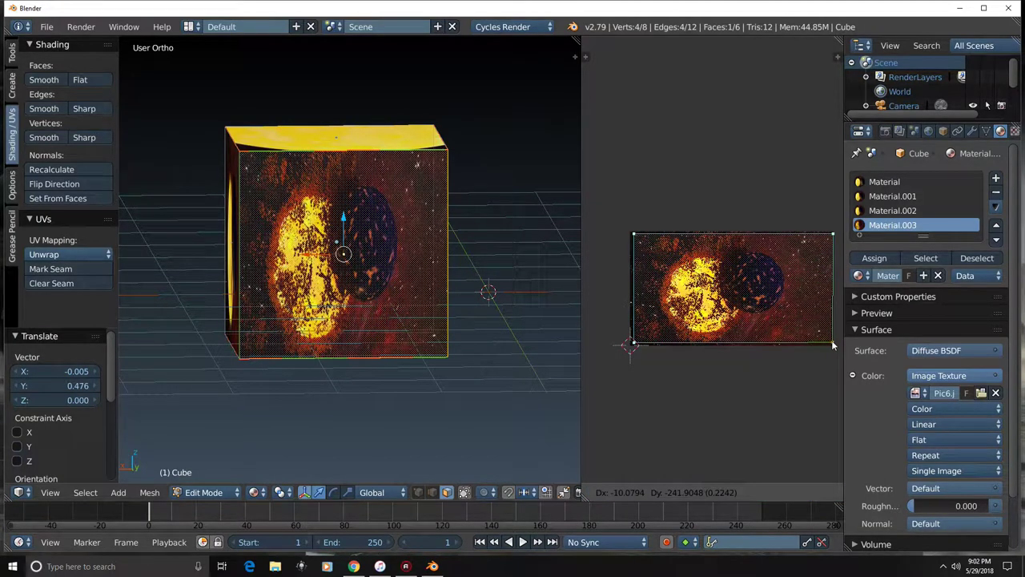
middle_click_drag(400, 320, 400, 376)
right_click(345, 200)
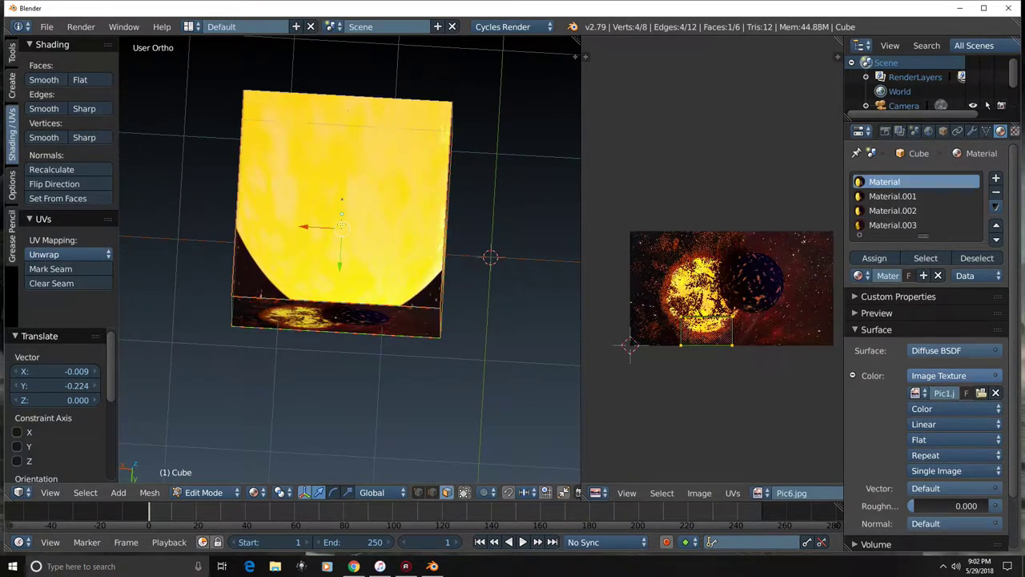
Step: Select the cube's top face and create Material.004, with Pic7.jpg loaded as its colour image texture
right_click(395, 211)
left_click(995, 177)
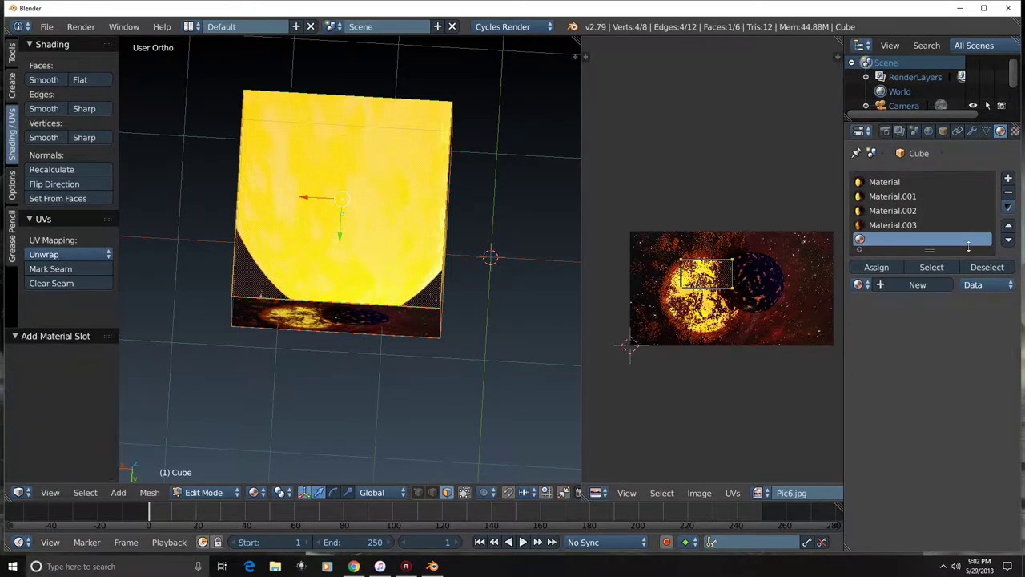
left_click(920, 285)
left_click(1007, 385)
left_click(715, 260)
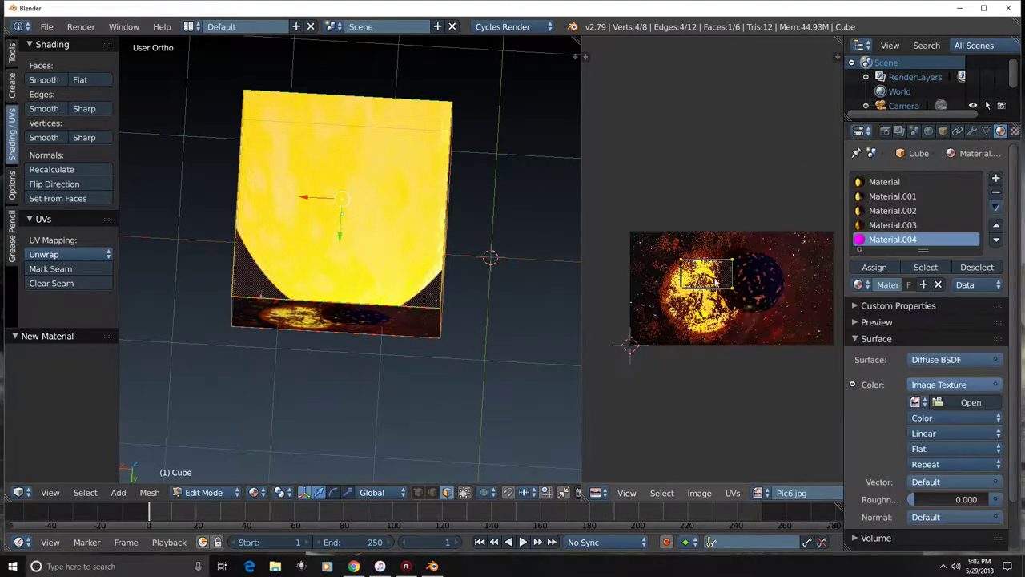
left_click(971, 402)
left_click(196, 98)
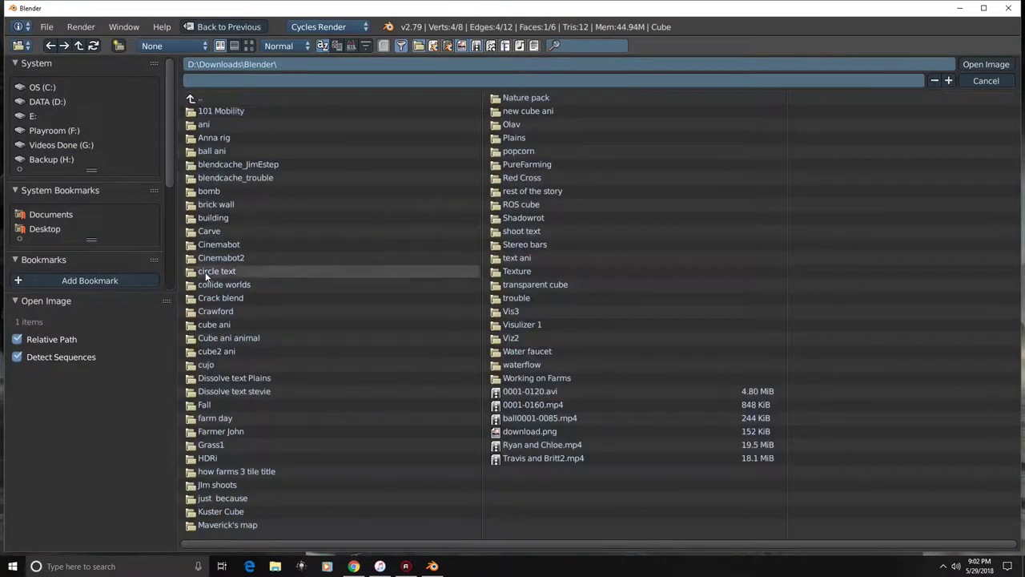
left_click(208, 267)
left_click(213, 231)
left_click(986, 64)
Step: Assign Material.004 to the top face, stretch its UVs over all of Pic7.jpg, then select the bottom face
left_click(761, 493)
left_click(780, 403)
left_click(875, 266)
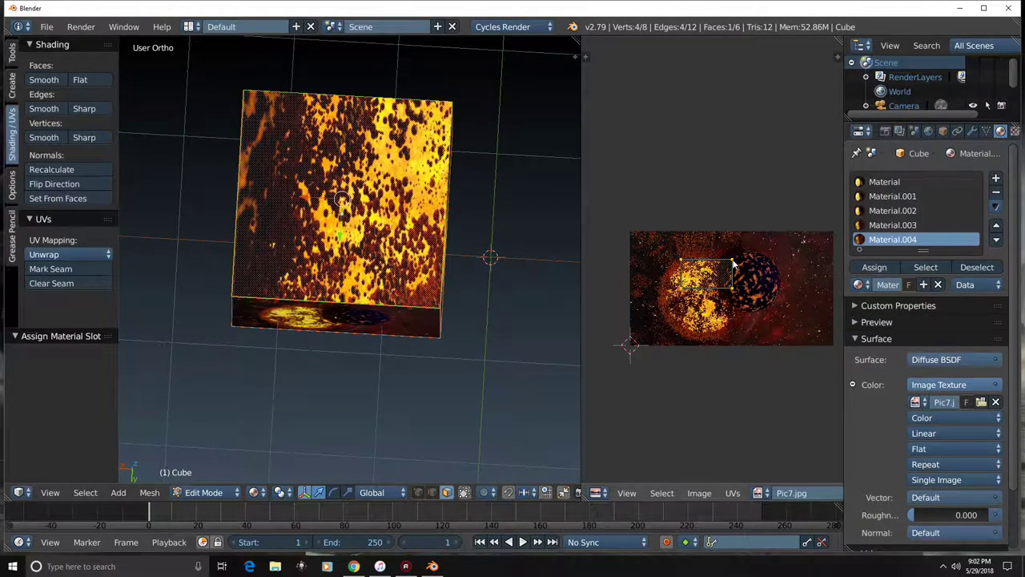
key("a")
right_click_drag(732, 260, 832, 234)
right_click_drag(733, 288, 831, 345)
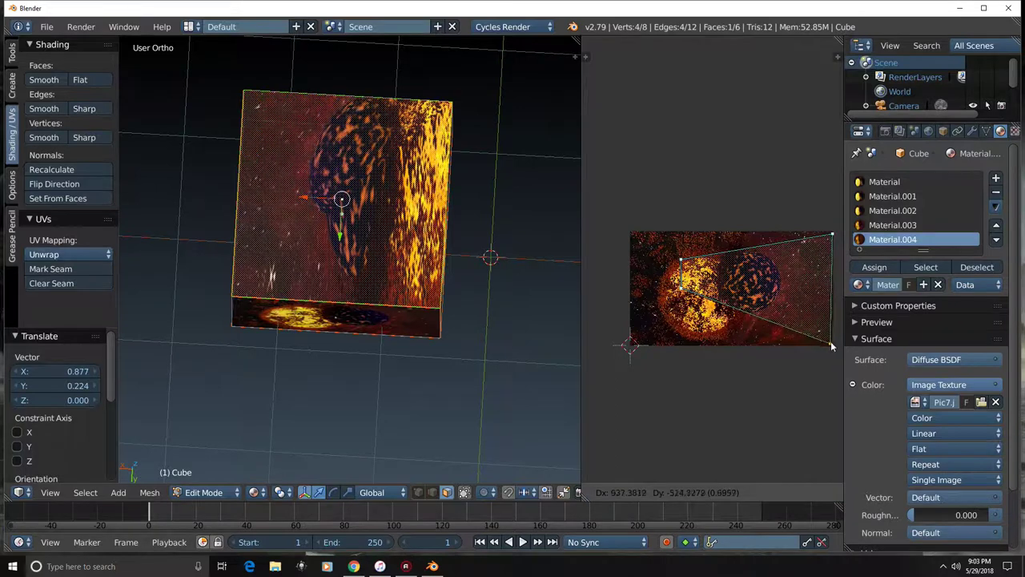
right_click_drag(681, 288, 633, 345)
right_click_drag(681, 260, 632, 234)
middle_click_drag(416, 320, 353, 349)
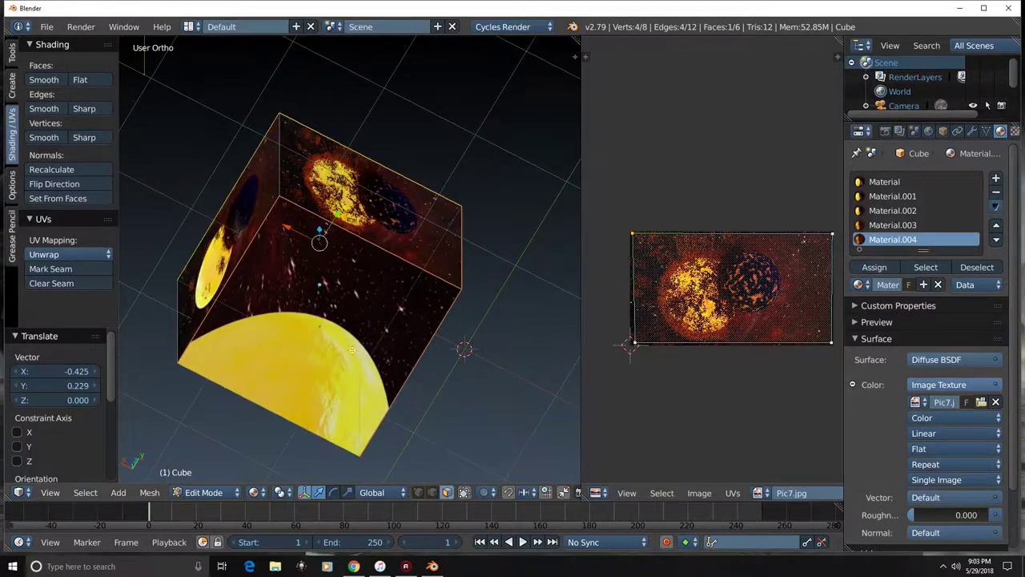
right_click(356, 314)
Step: Add Material.005 with Pic8.jpg as its image texture and assign it to the bottom face
left_click(996, 178)
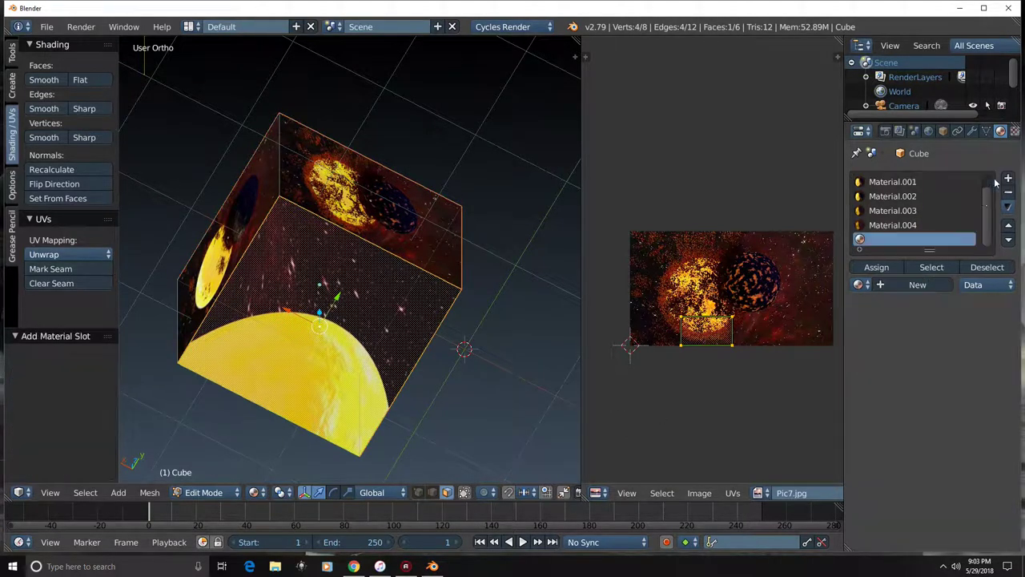
left_click(901, 284)
left_click(1007, 384)
left_click(686, 256)
left_click(973, 402)
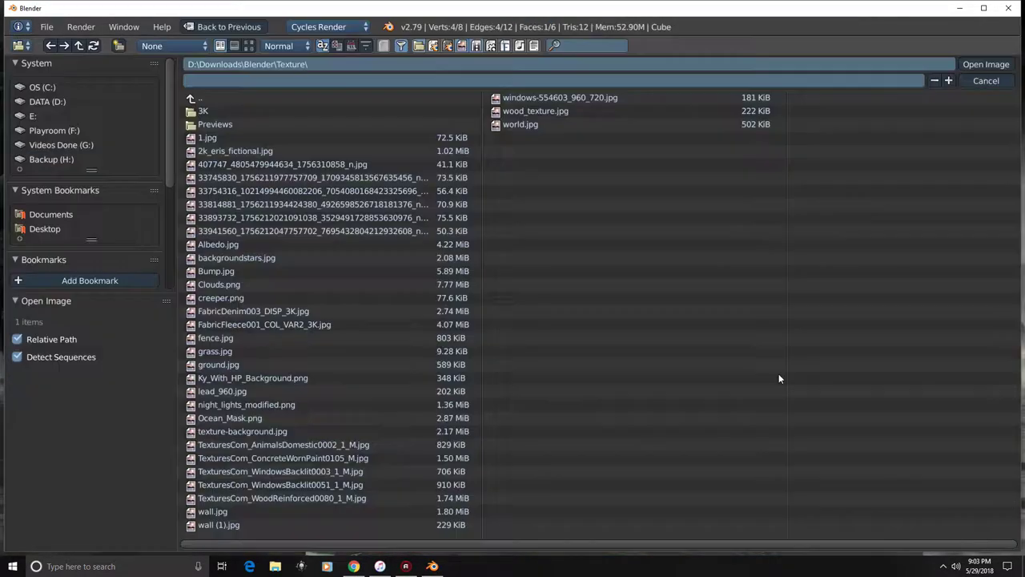
double_click(216, 284)
left_click(206, 244)
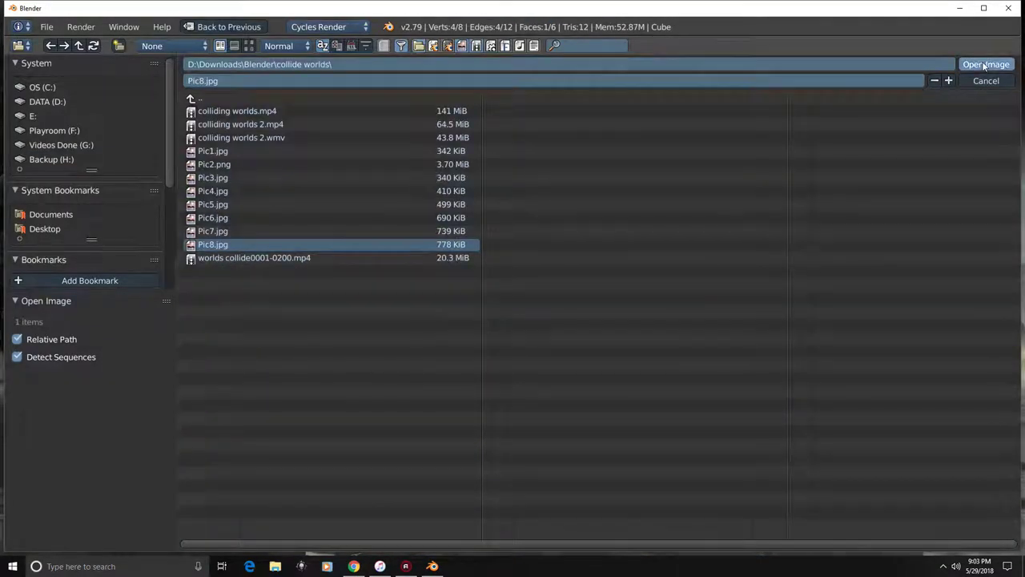
left_click(985, 64)
left_click(757, 492)
left_click(785, 416)
left_click(874, 267)
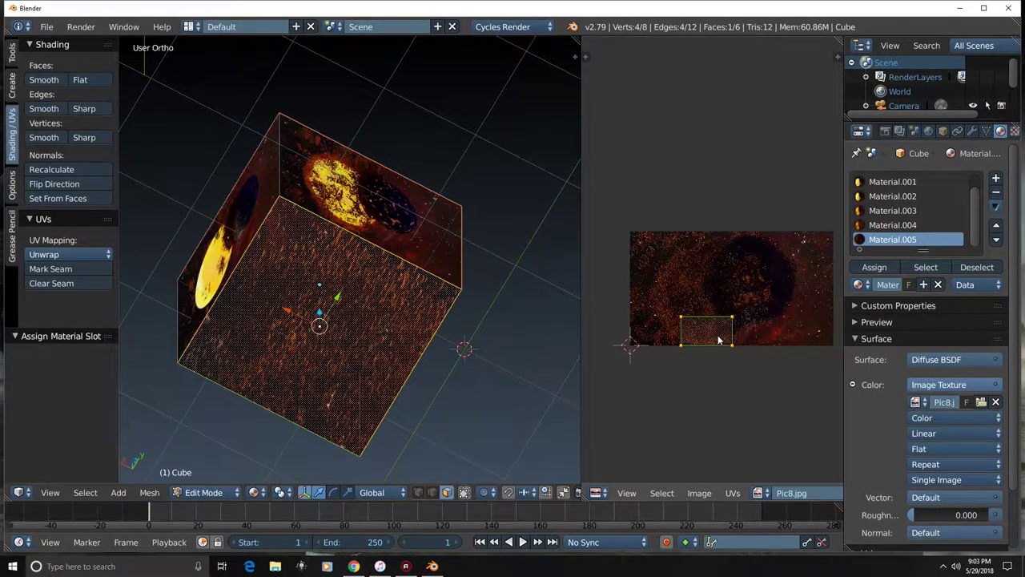
Step: Move the four UV corners onto Pic8.jpg's corners so it fills the face, then return to Object Mode
key("a")
right_click(732, 318)
key("g")
left_click(830, 234)
right_click(682, 318)
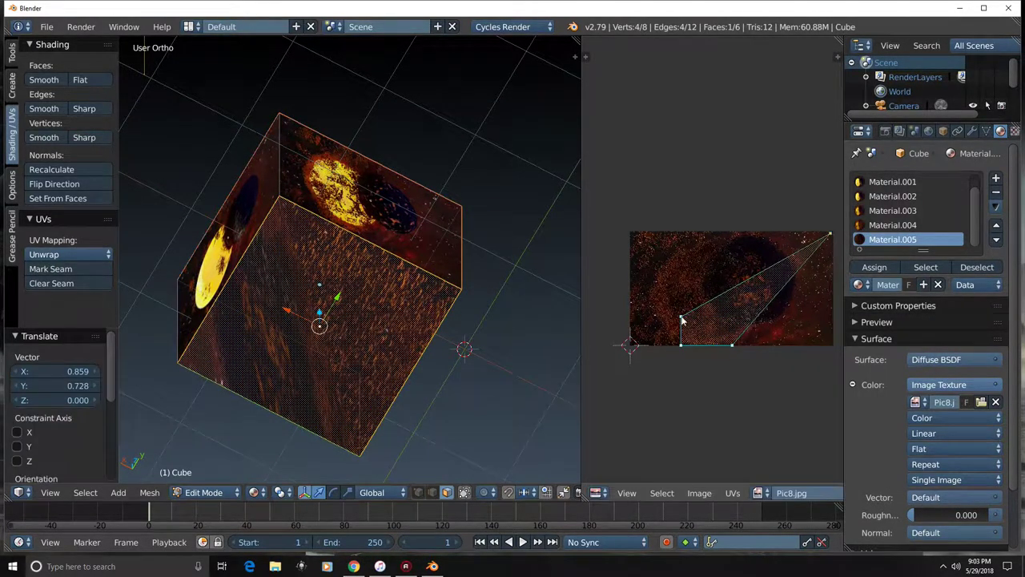
key("g")
left_click(632, 237)
right_click(741, 344)
key("g")
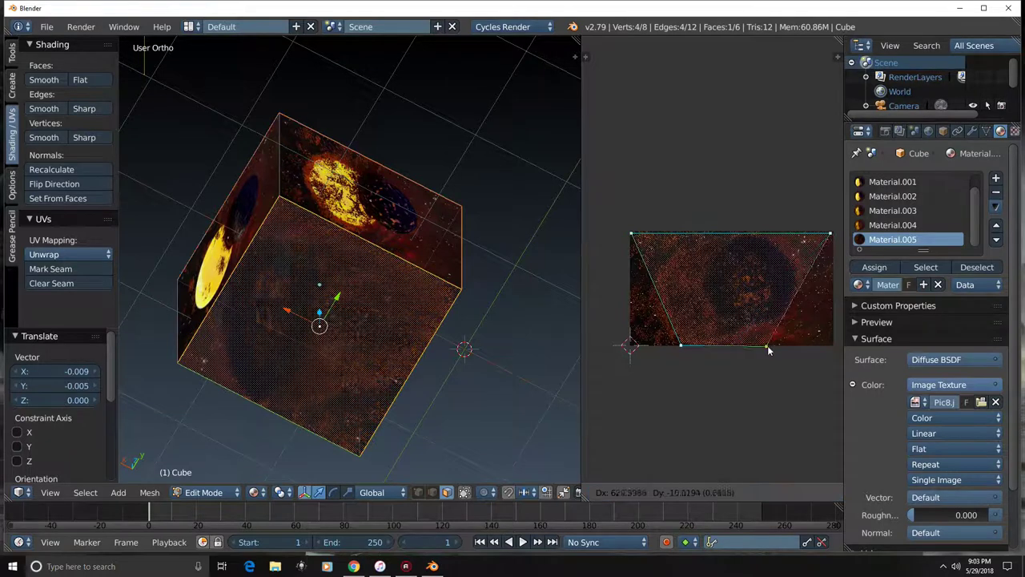
left_click(812, 351)
right_click(680, 346)
key("g")
left_click(633, 348)
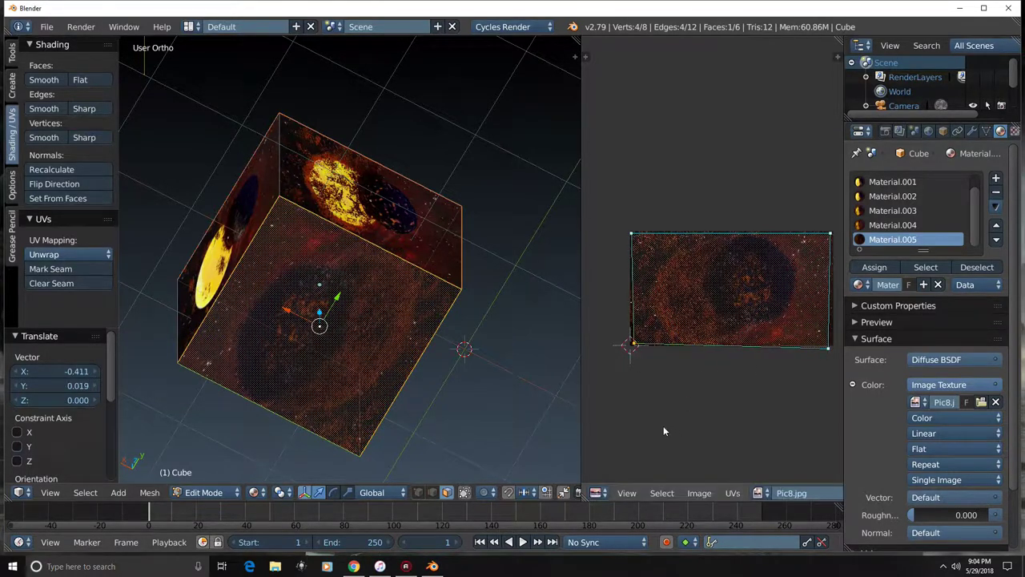
key("Tab")
Step: Merge the image editor into the 3D viewport and orbit to a slightly low front view of the cube
left_click_drag(584, 56, 640, 62)
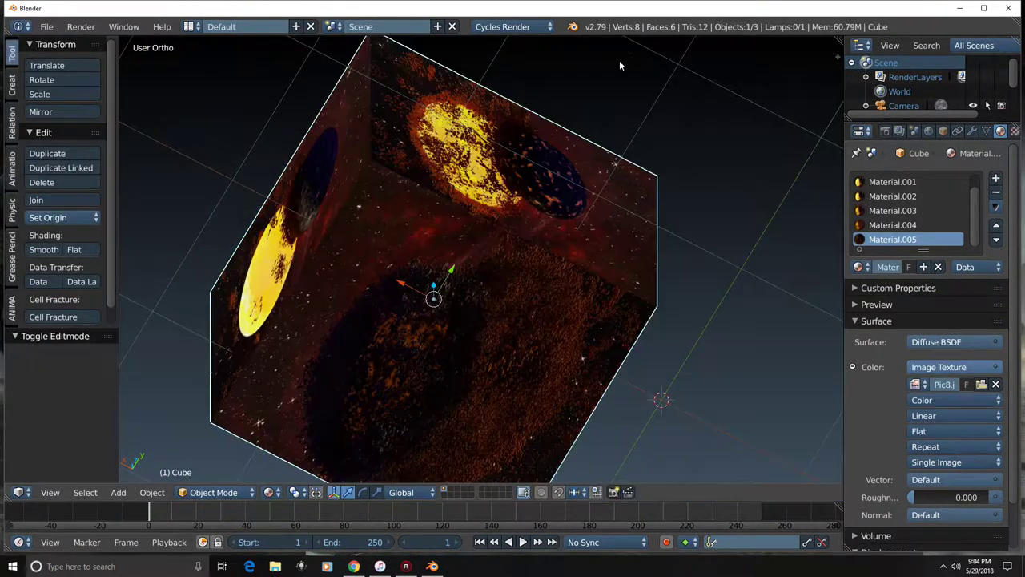
mouse_move(469, 292)
middle_mouse_down()
mouse_move(677, 358)
mouse_move(304, 371)
mouse_move(325, 402)
mouse_move(728, 355)
middle_mouse_up()
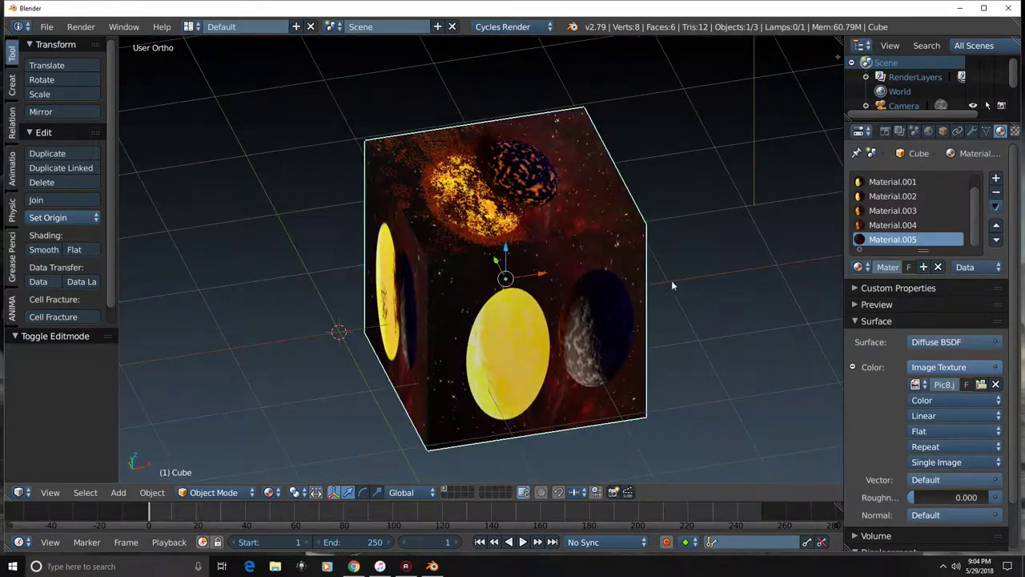
middle_click_drag(602, 298, 301, 280)
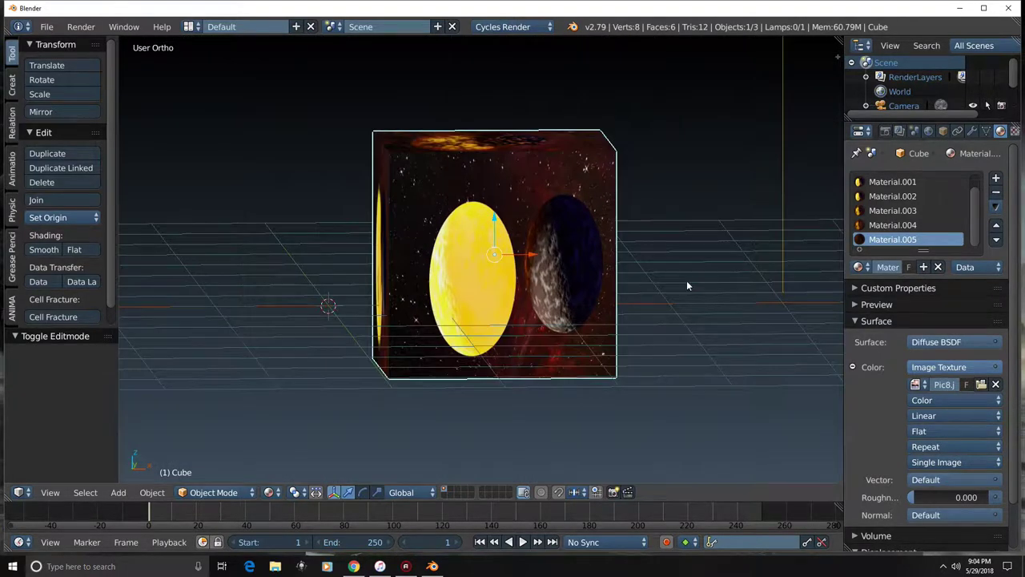
Step: Keyframe the cube at frame 1, then turn it 93° about Z and keyframe it at frame 40
key("i")
left_click(652, 241)
key("alt+a")
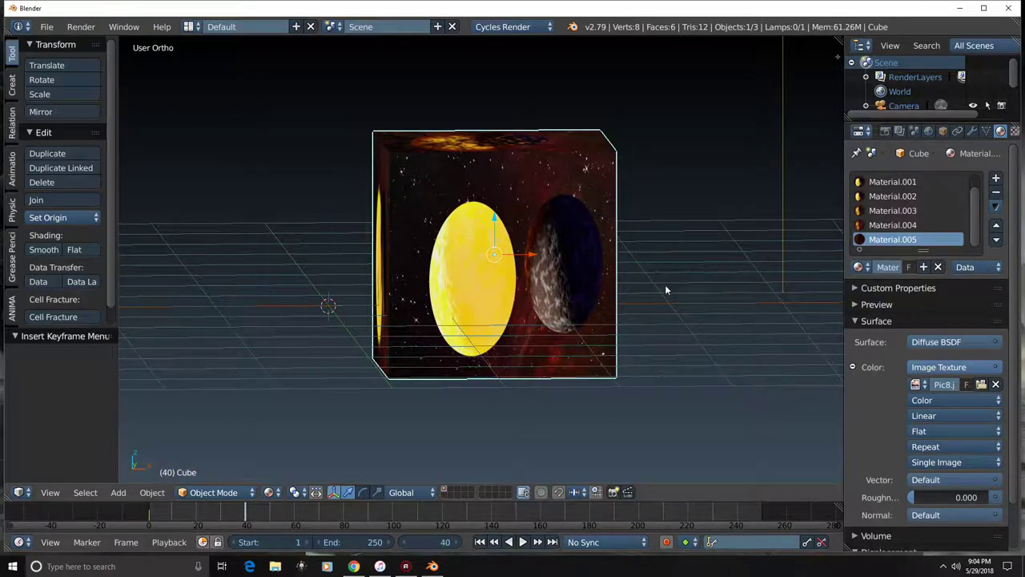
key("r")
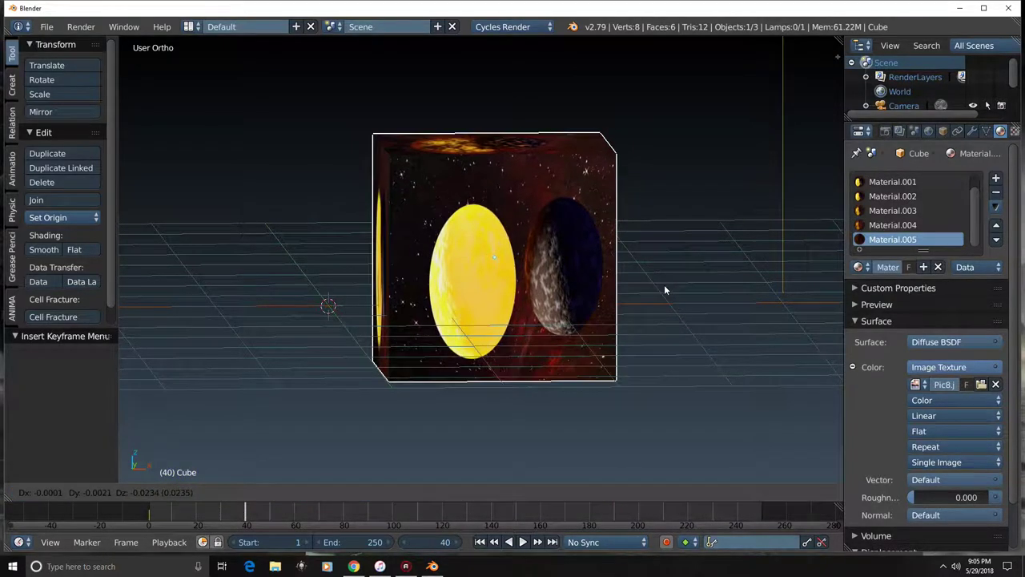
key("z")
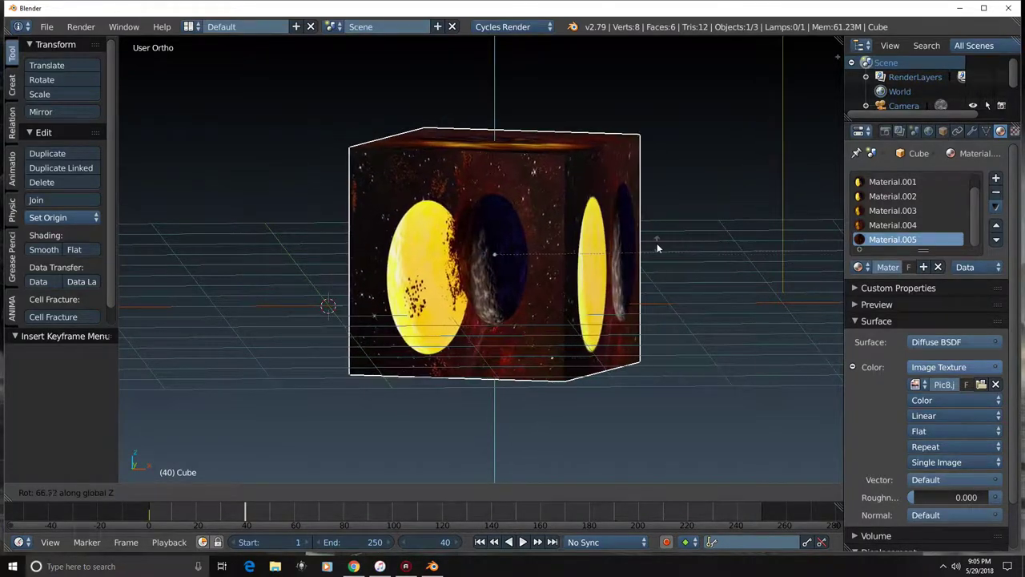
left_click(334, 441)
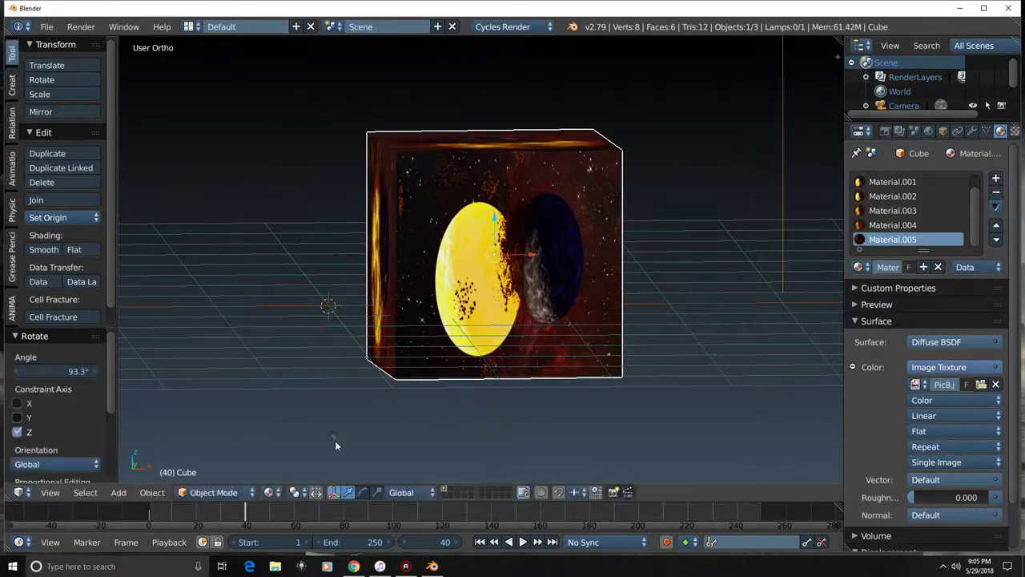
key("i")
left_click(664, 288)
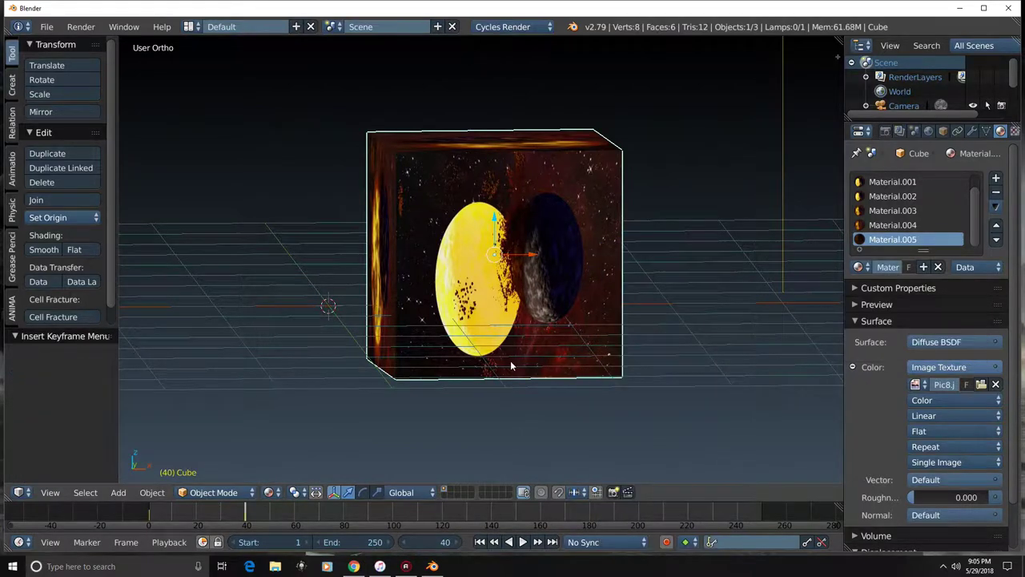
Step: At frame 79, rotate the cube about Z until it faces straight to the front
key("Escape")
key("r")
key("z")
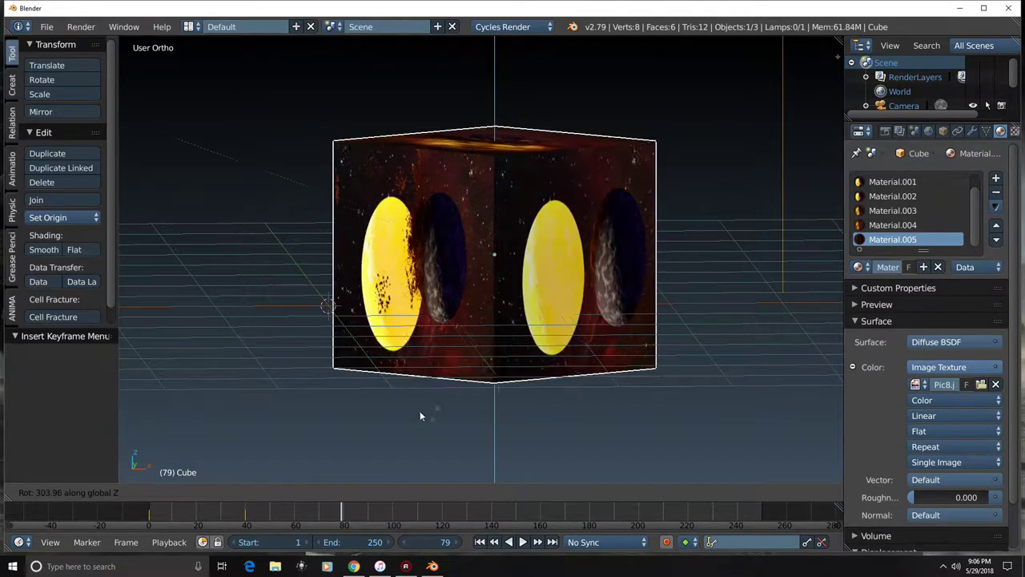
left_click(316, 272)
key("r")
key("z")
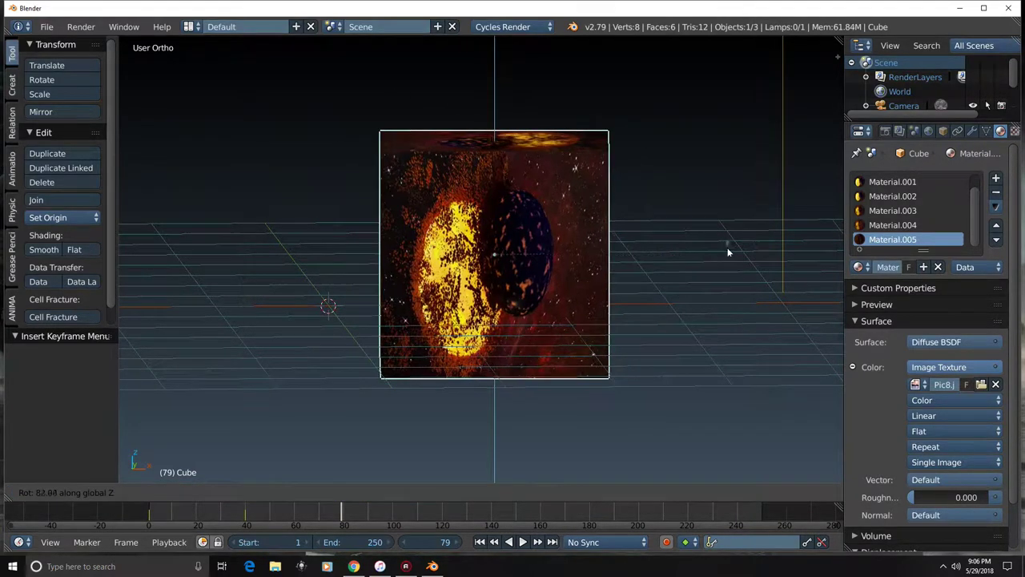
left_click(668, 260)
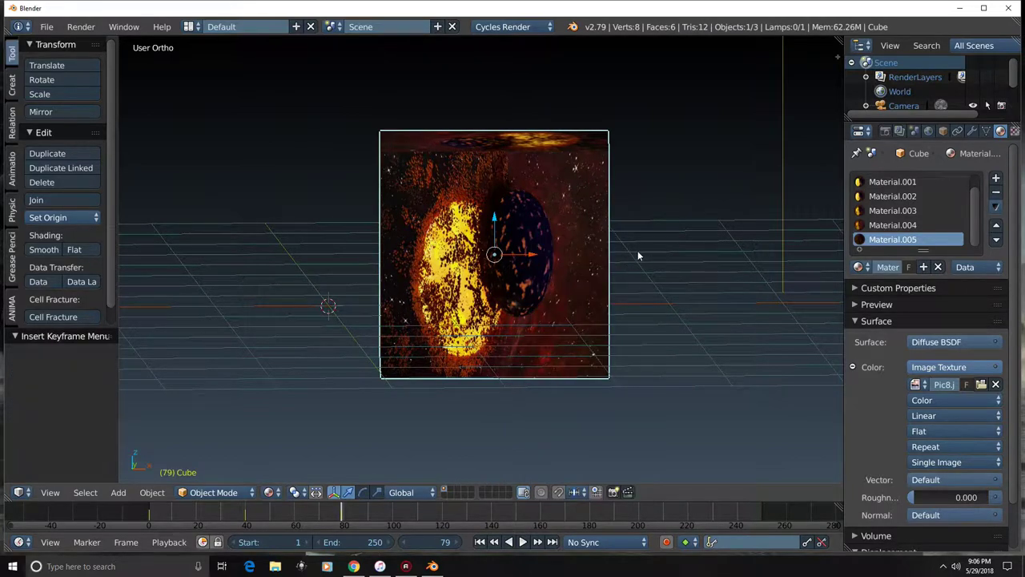
Step: Tilt the cube 69.5° about X and keyframe it at frame 79
key("r")
key("x")
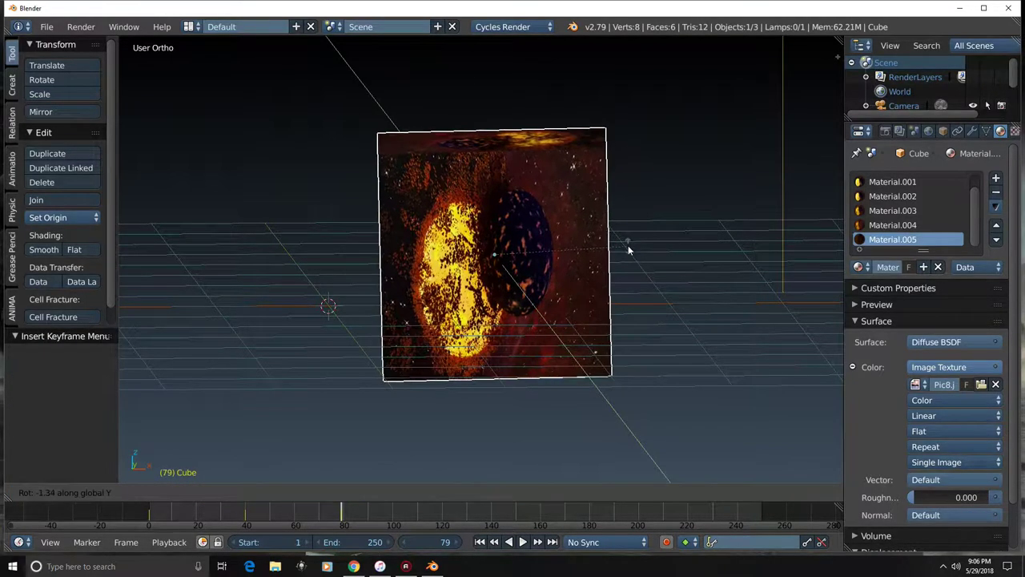
left_click(641, 255)
key("r")
right_click(622, 264)
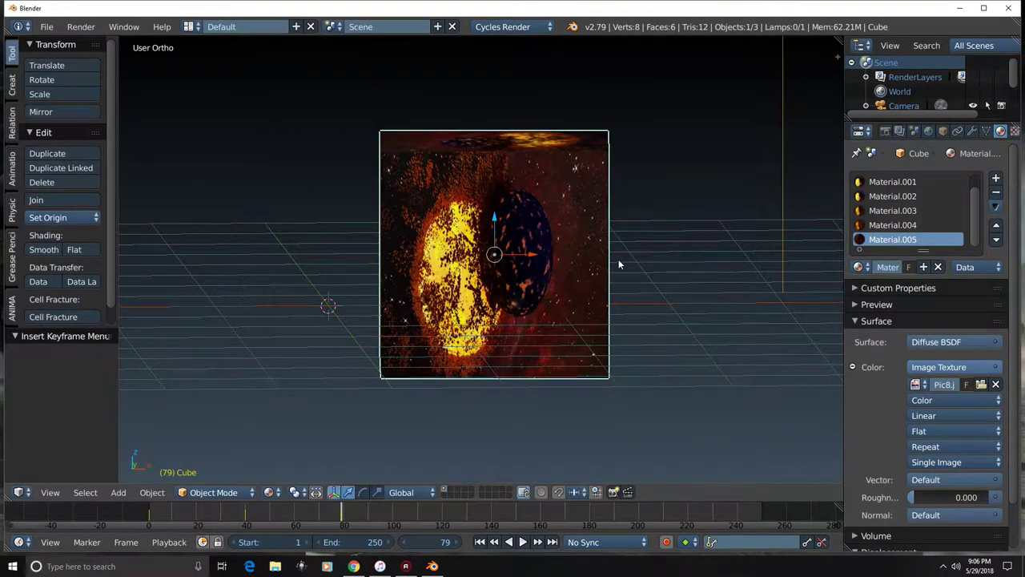
key("r")
key("x")
left_click(672, 381)
key("i")
left_click(644, 287)
Step: At frame 120, flip the cube 193° about X and keyframe it
left_click(442, 513)
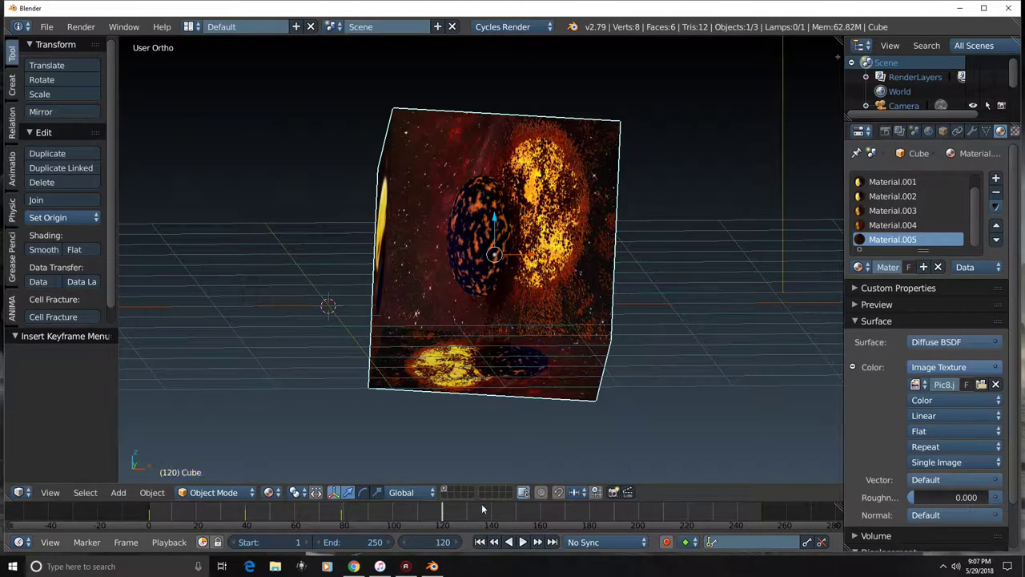
key("r")
key("x")
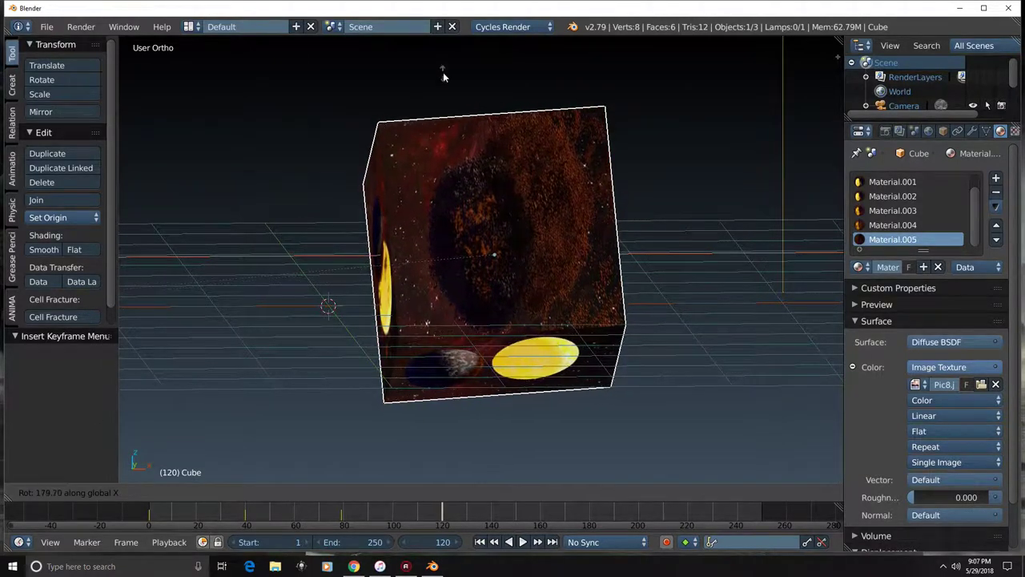
left_click(302, 358)
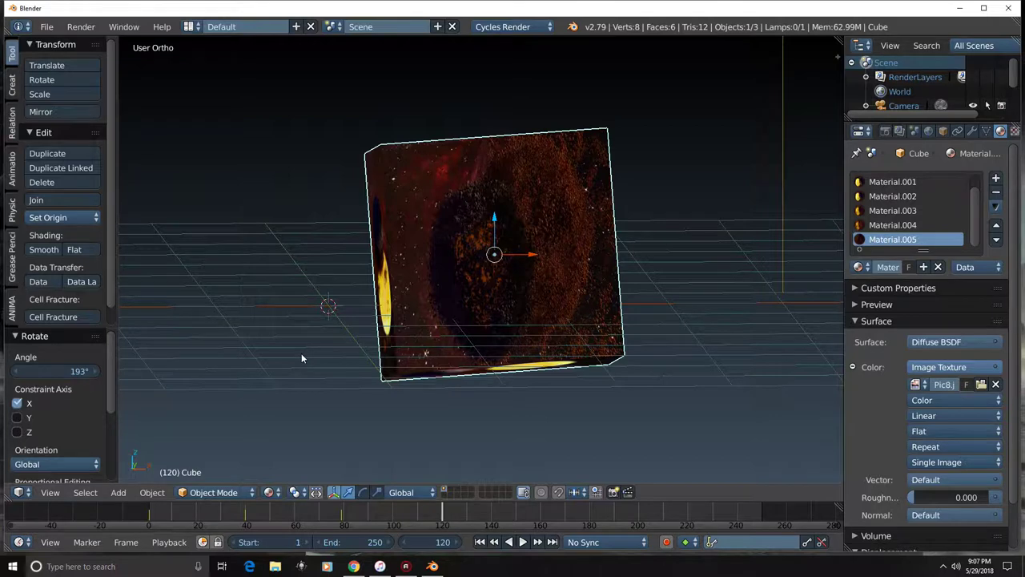
key("i")
left_click(667, 272)
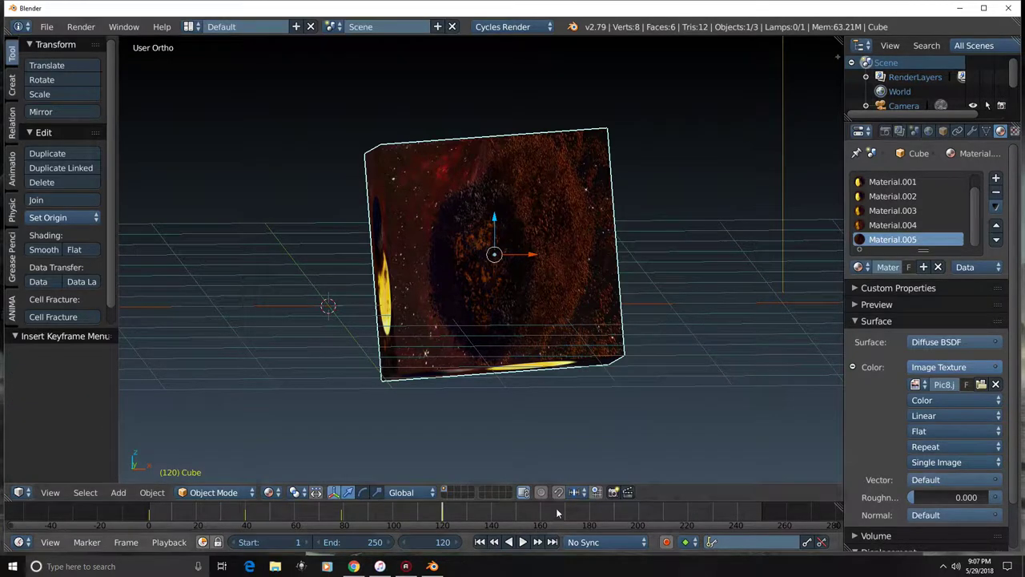
key("KP_1")
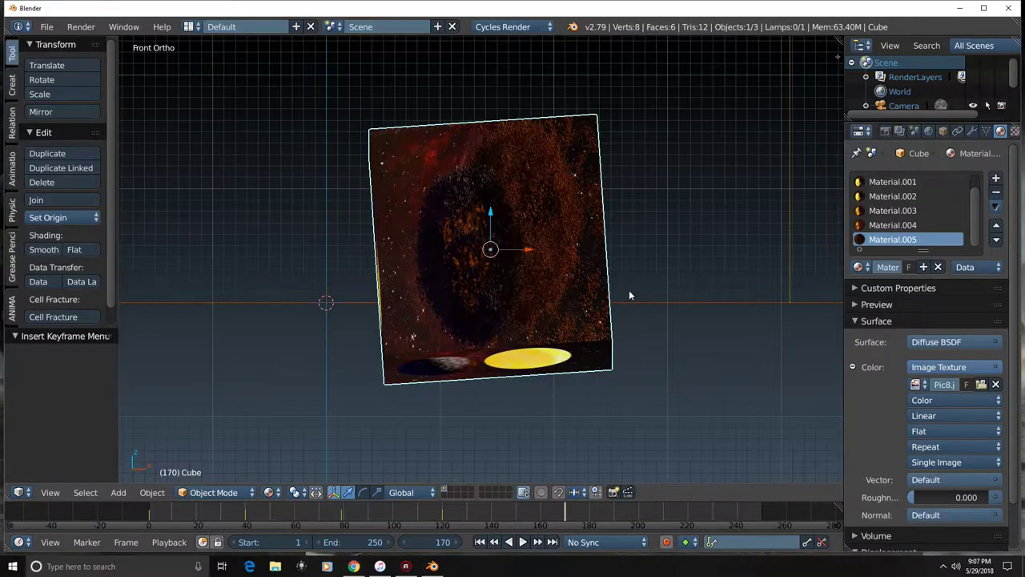
Step: Tumble the cube with trackball rotation, keyframe it at frame 170, and play the animation once
key("r")
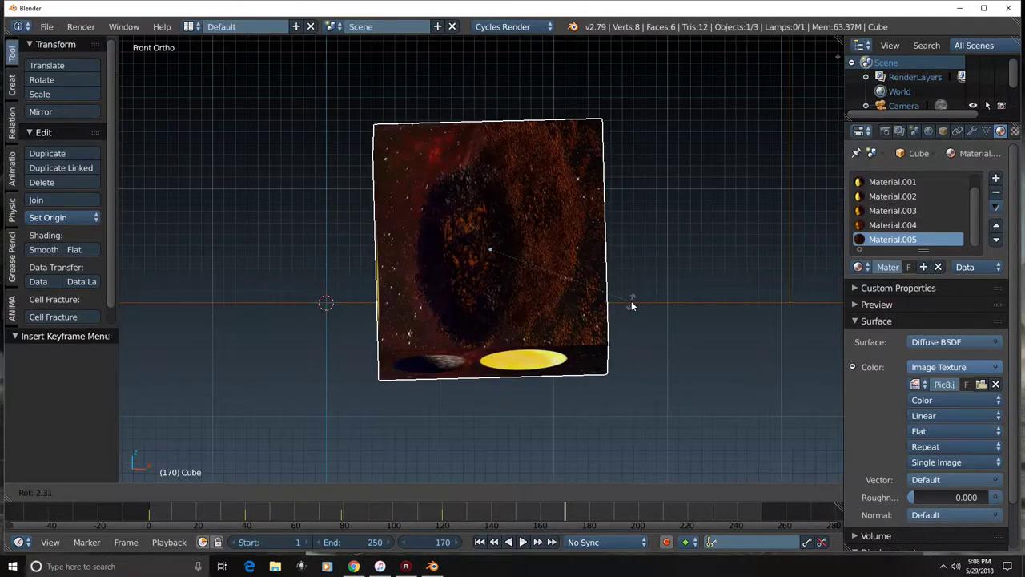
key("r")
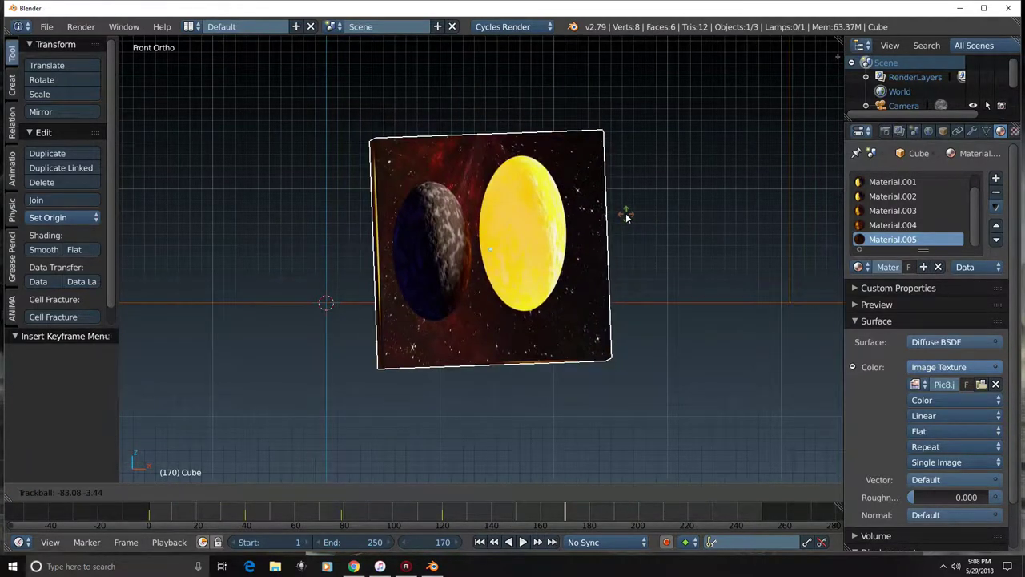
left_click(624, 215)
key("i")
left_click(638, 290)
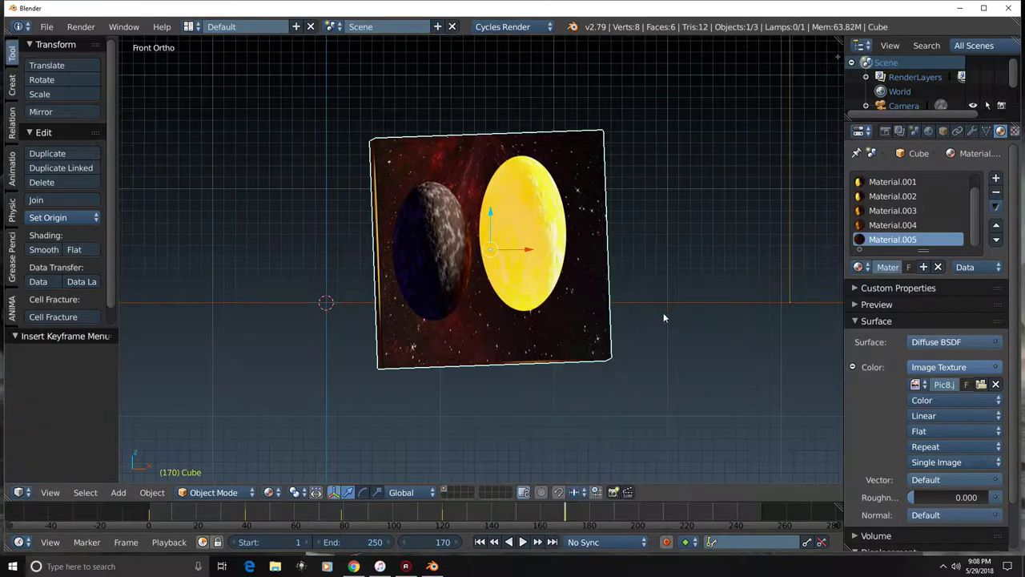
left_click(523, 542)
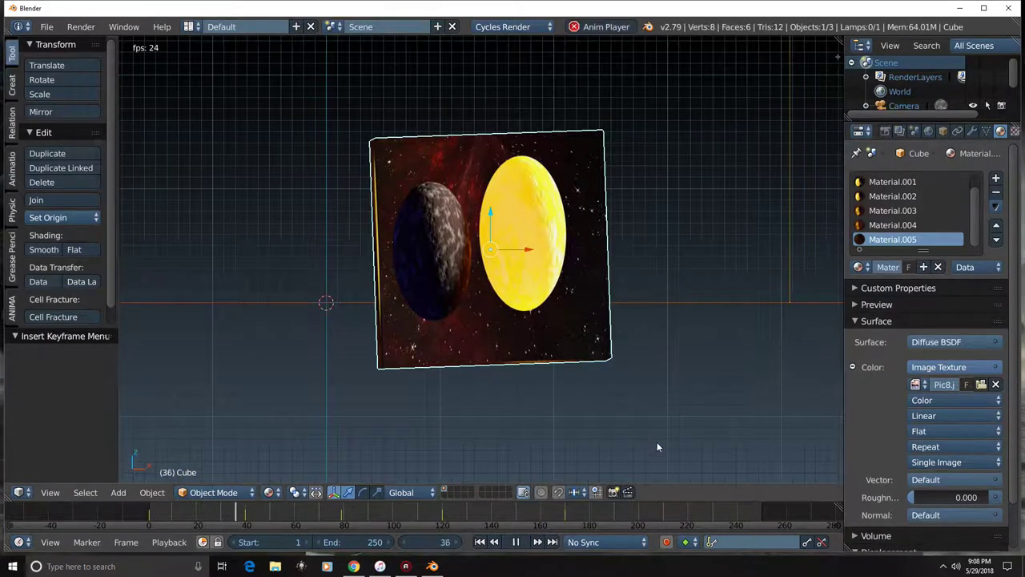
left_click(517, 542)
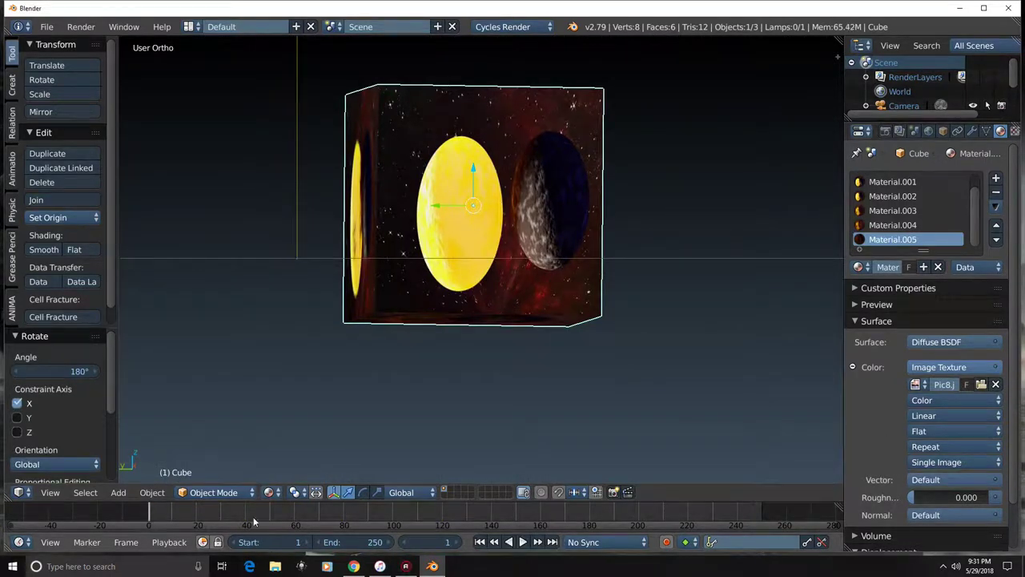
Step: Show the transform panel and insert a rotation keyframe for the cube at frame 1
key("n")
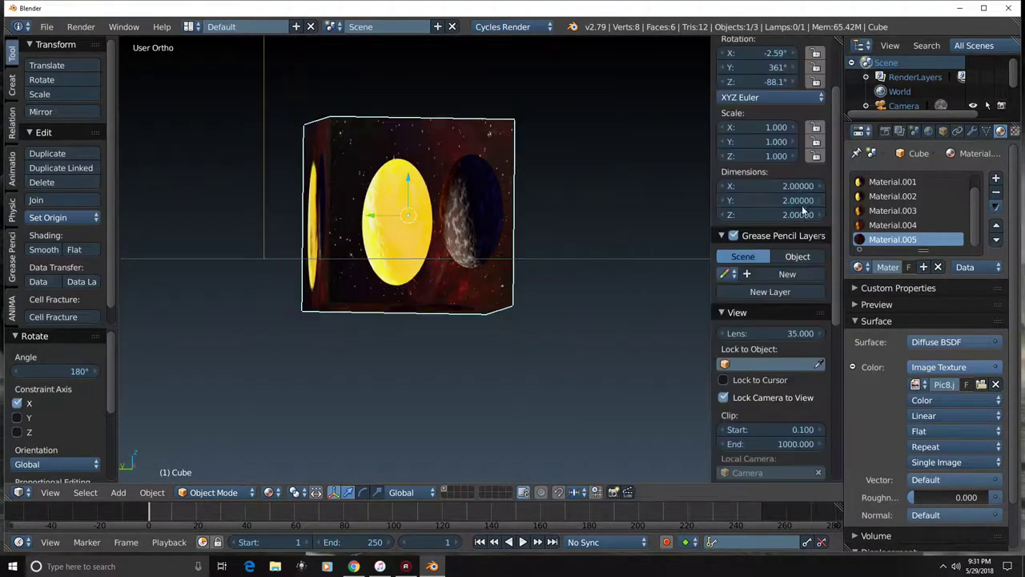
right_click(754, 64)
left_click(702, 66)
left_click(205, 519)
key("alt+a")
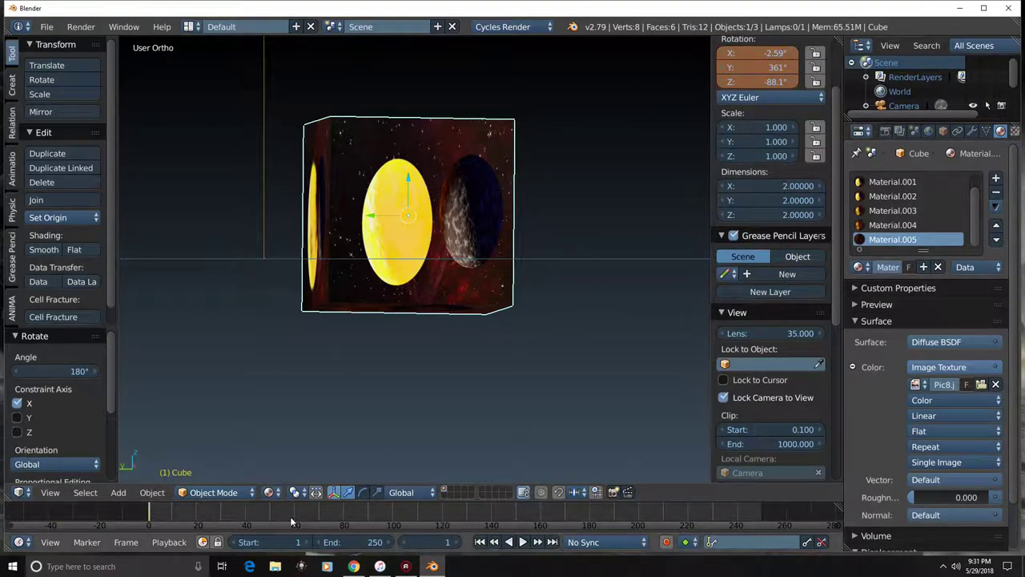
Step: Turn the cube to -182° around Z and key its rotation at frame 60
left_click(293, 506)
left_click_drag(757, 81, 713, 82)
right_click(720, 69)
left_click(709, 73)
Step: Spin the cube a half turn around Z and insert rotation keyframes at frame 180
left_click(442, 513)
left_click_drag(767, 81, 755, 65)
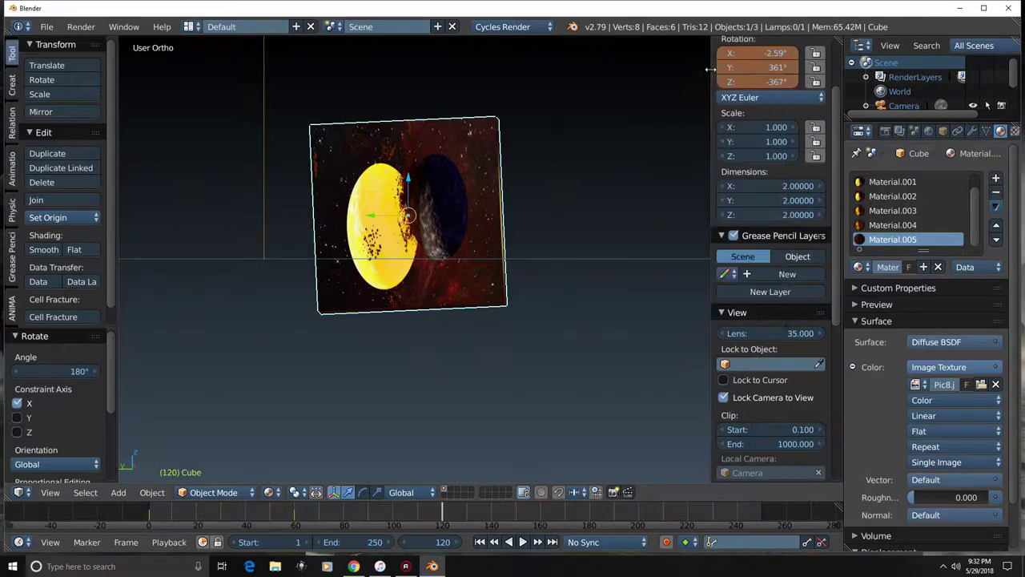
left_click(588, 509)
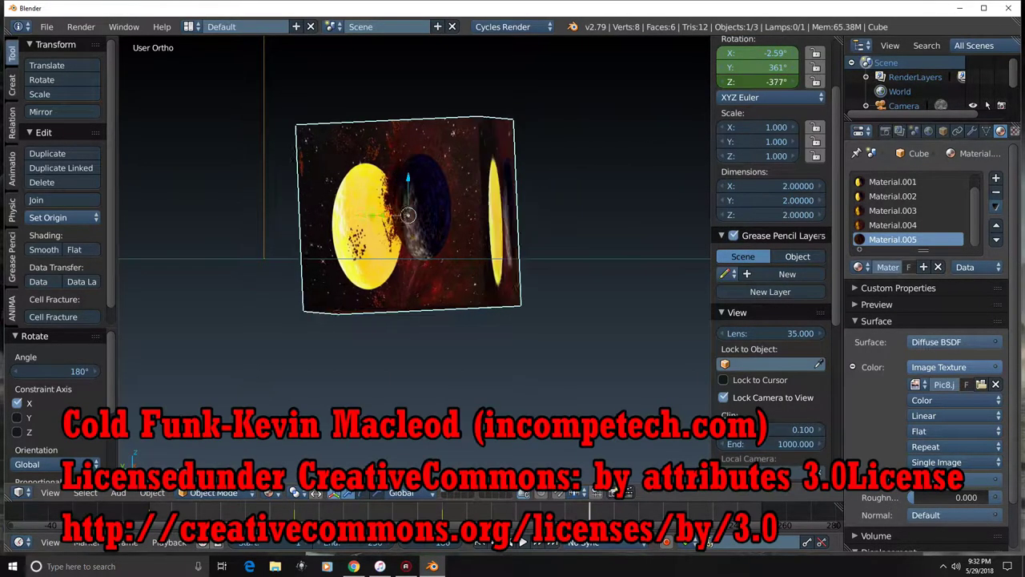
right_click(741, 67)
left_click(697, 71)
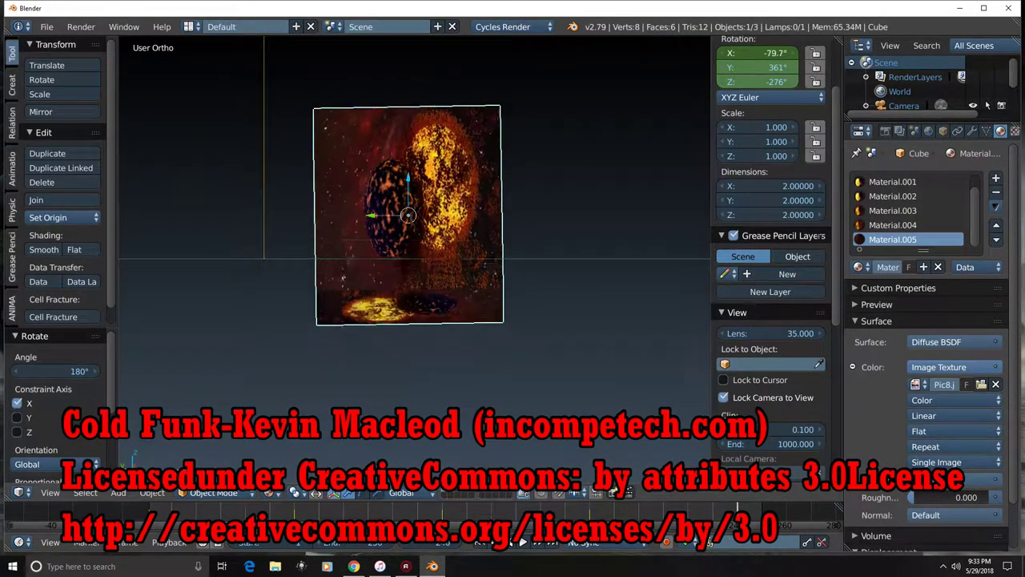
right_click(736, 70)
left_click(738, 72)
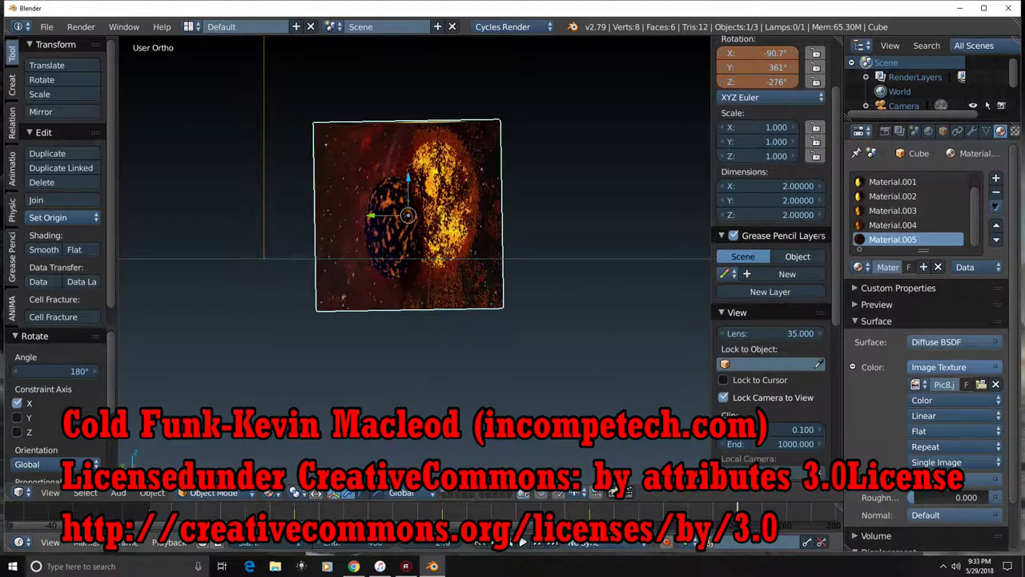
Step: Flip the cube to -269° around X and key its rotation at frame 300
left_click(587, 516)
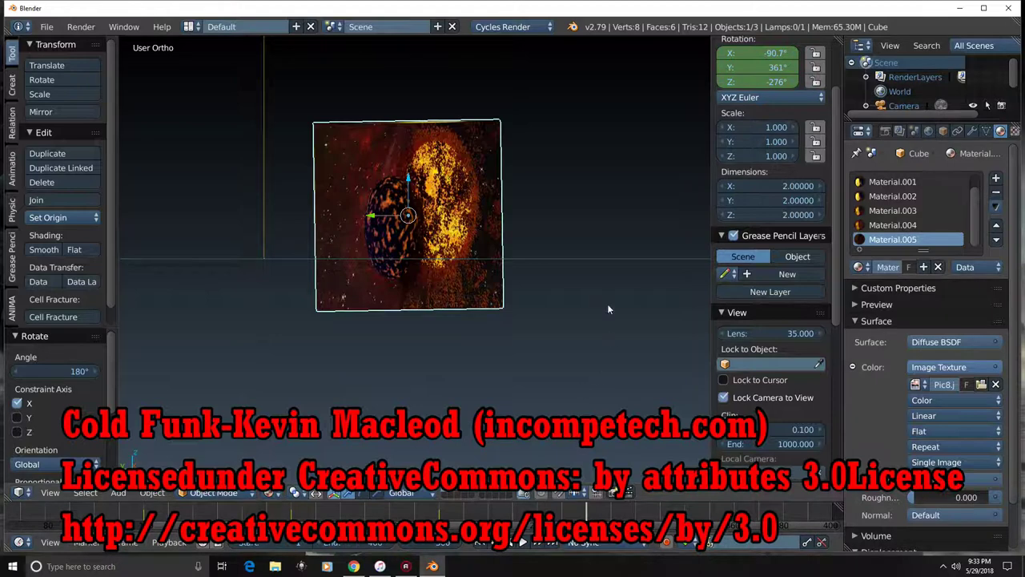
left_click_drag(769, 54, 852, 63)
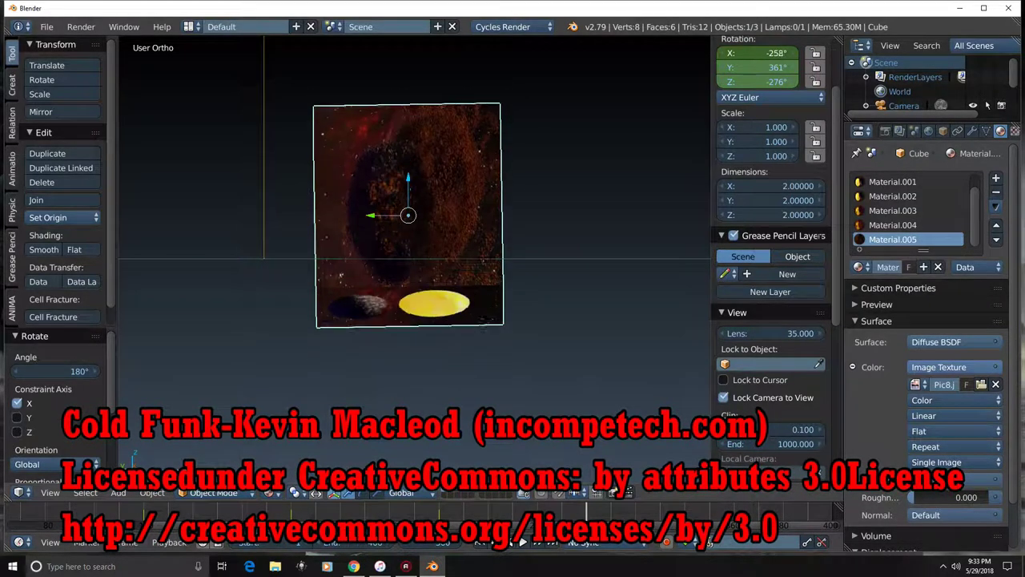
right_click(757, 67)
left_click(713, 69)
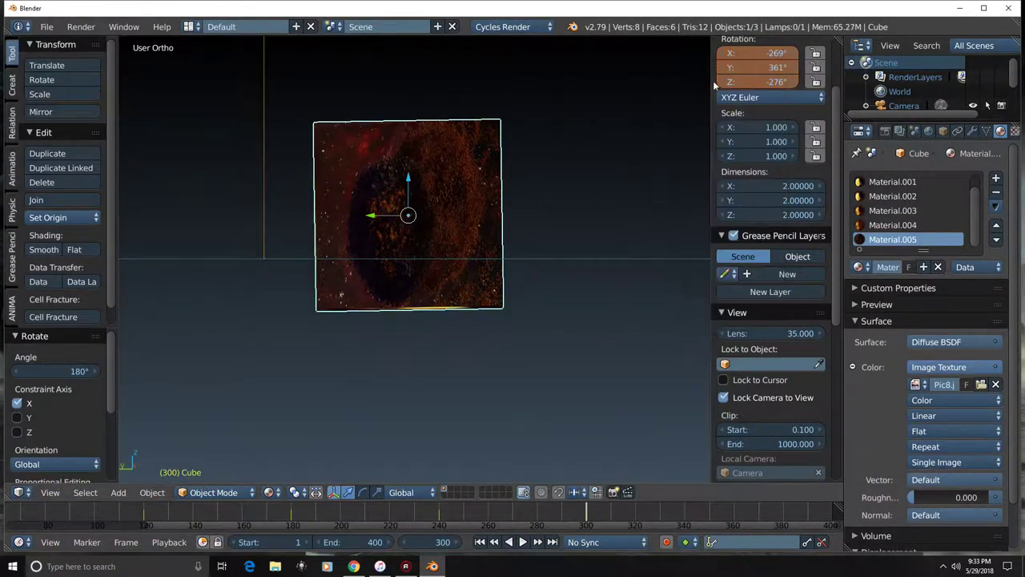
Step: At frame 360, turn the cube to a different face, key it, and end the animation at 365
left_click(734, 510)
mouse_move(757, 53)
left_mouse_down()
mouse_move(792, 53)
mouse_move(769, 53)
mouse_move(801, 82)
left_mouse_up()
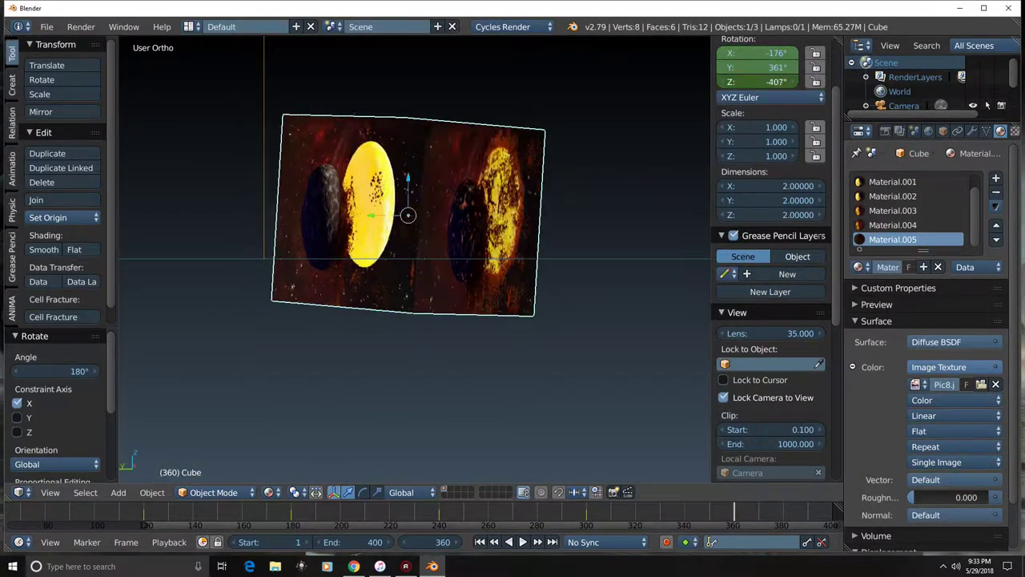
mouse_move(757, 52)
left_mouse_down()
mouse_move(721, 67)
mouse_move(726, 78)
left_mouse_up()
right_click(755, 80)
left_click(713, 69)
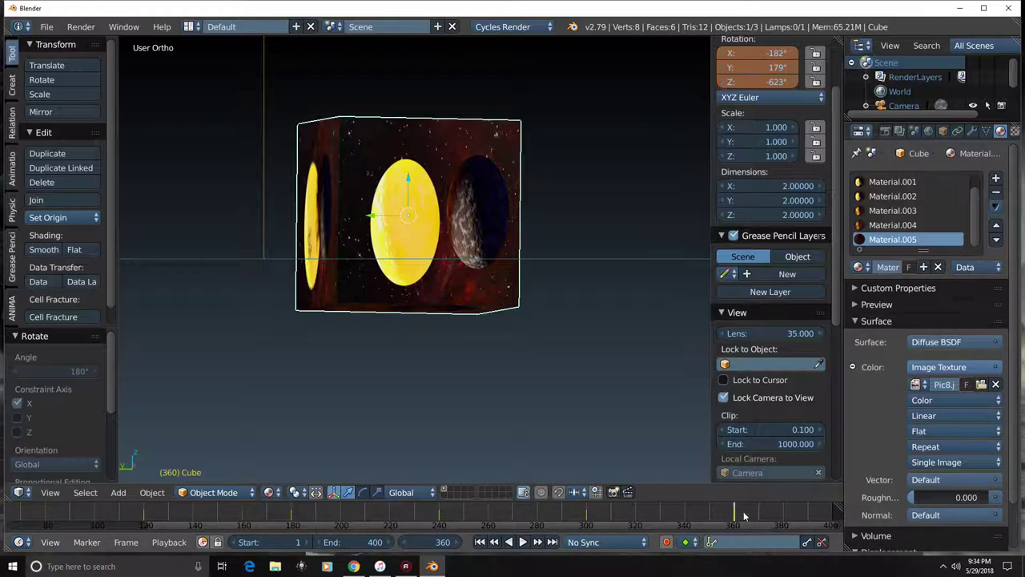
type("365")
key("Return")
Step: Play the frame 1–365 tumbling animation with Alt+A, then stop it back at frame 1
key("alt+a")
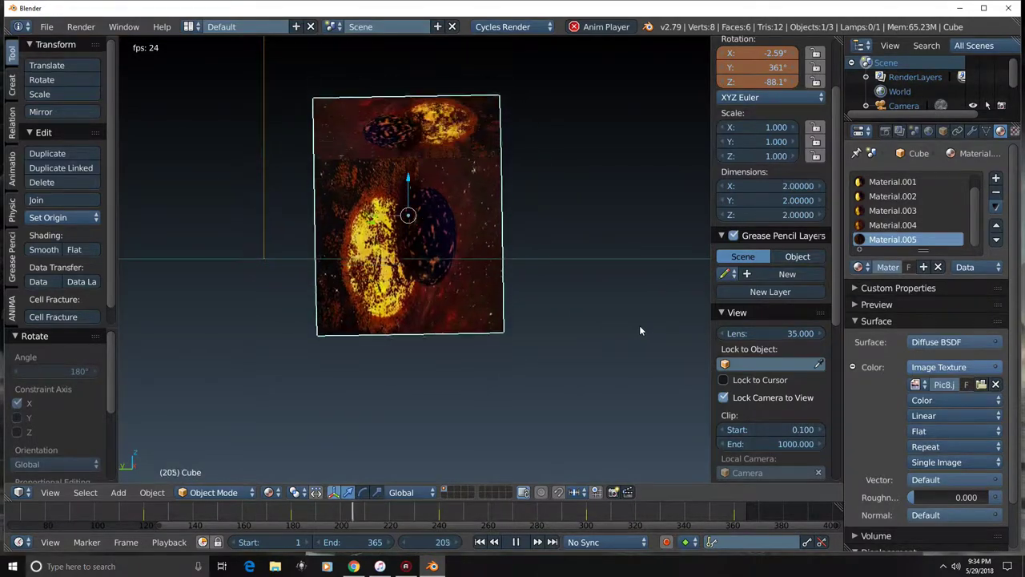
left_click(517, 543)
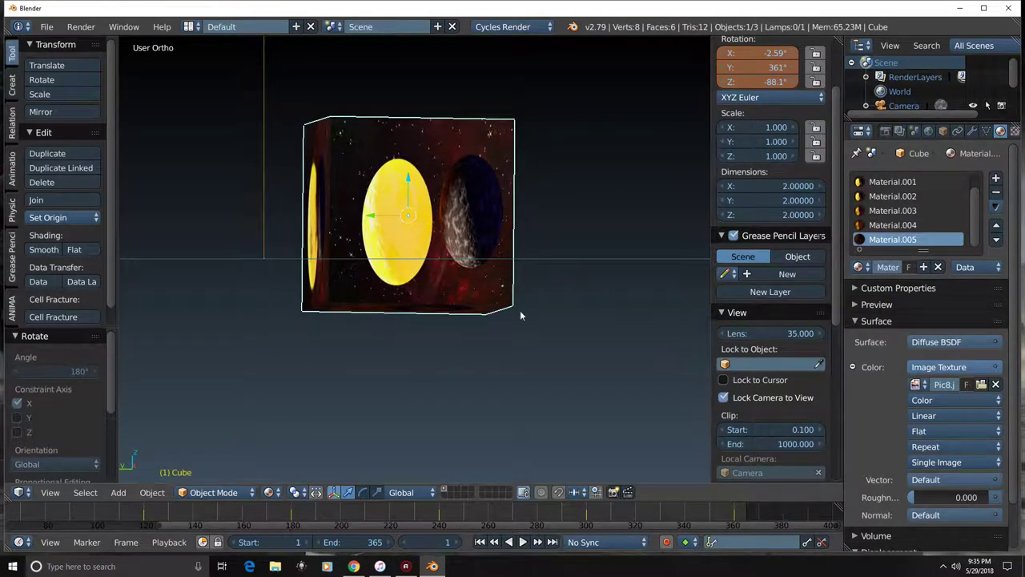
Step: Align the camera to the current view with the cube framed inside it
key("ctrl+alt+KP_0")
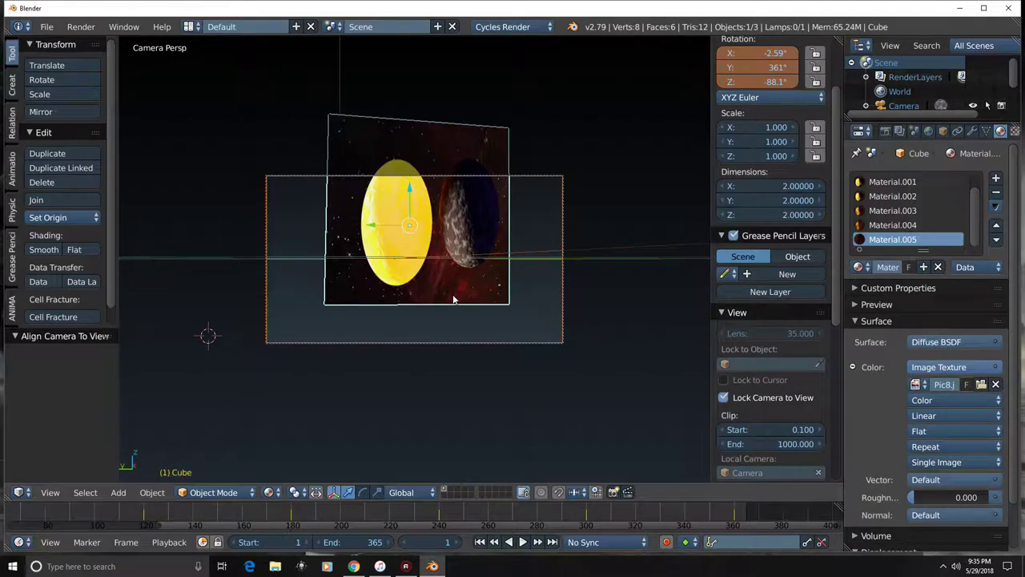
key("n")
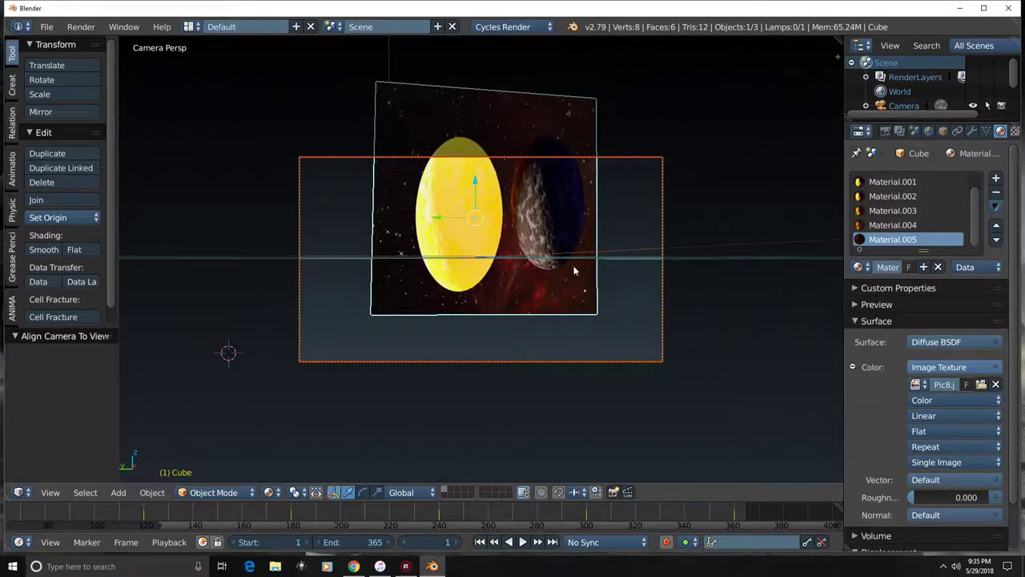
middle_click_drag(573, 265, 590, 325)
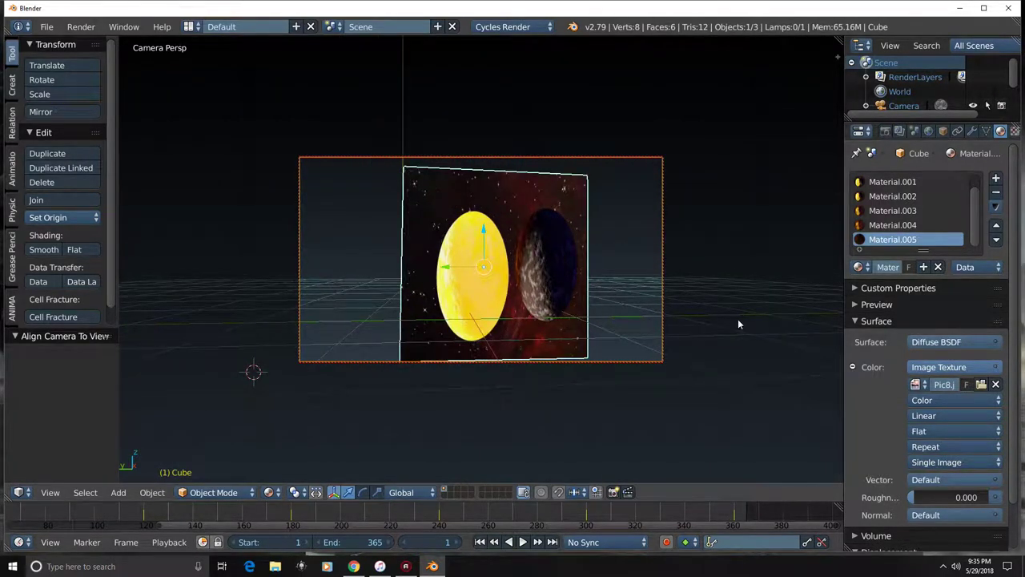
middle_click_drag(738, 323, 594, 71)
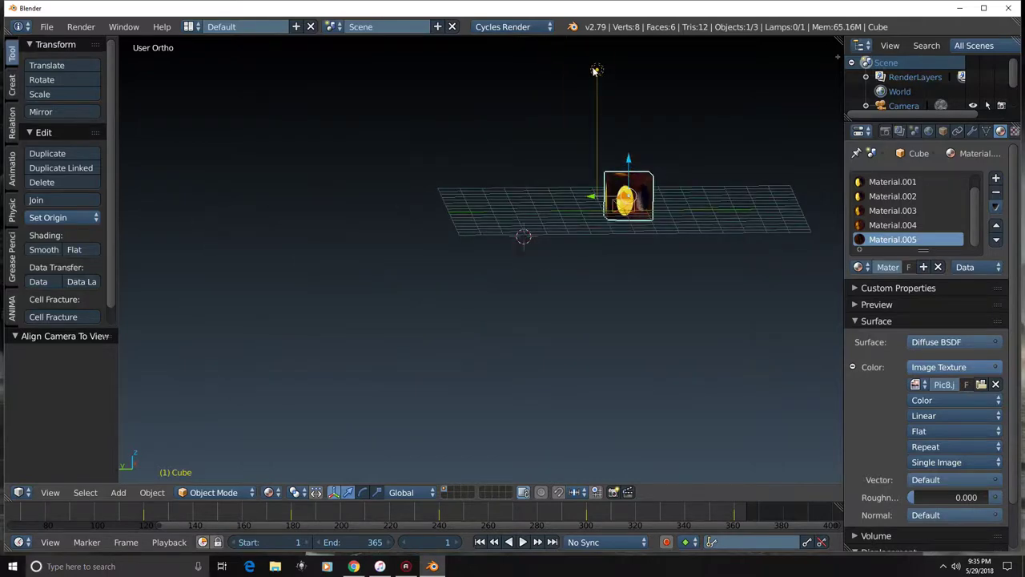
Step: Enable nodes on the sun lamp and set its emission strength to 7
right_click(595, 71)
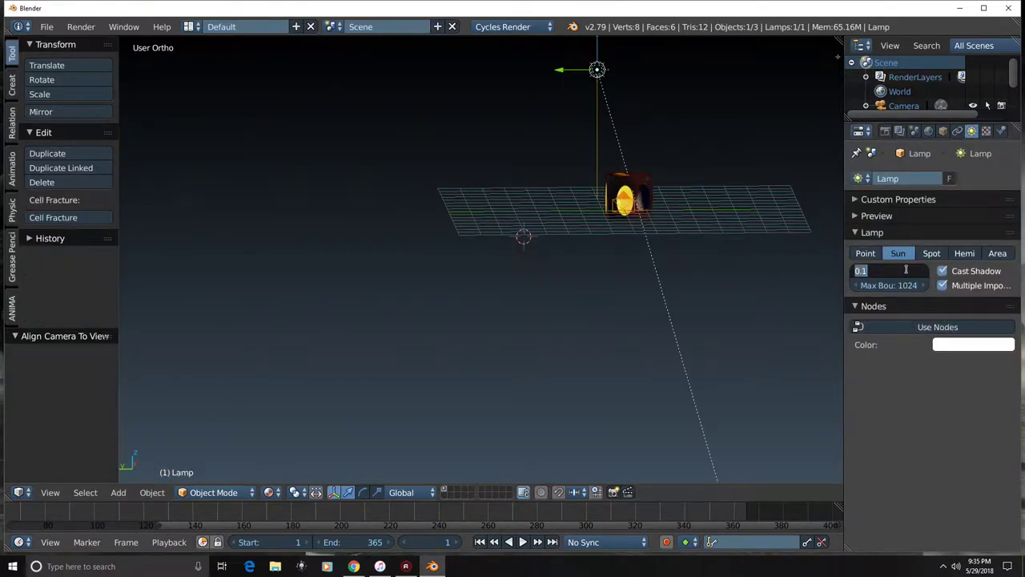
left_click(950, 330)
type("7")
key("Return")
key("KP_0")
Step: Preview the scene in rendered shading, return to textured shading, and show the World settings
left_click(268, 491)
left_click(295, 397)
mouse_move(295, 391)
middle_mouse_down()
mouse_move(444, 293)
mouse_move(469, 309)
mouse_move(501, 302)
mouse_move(394, 386)
middle_mouse_up()
left_click(268, 491)
left_click(312, 424)
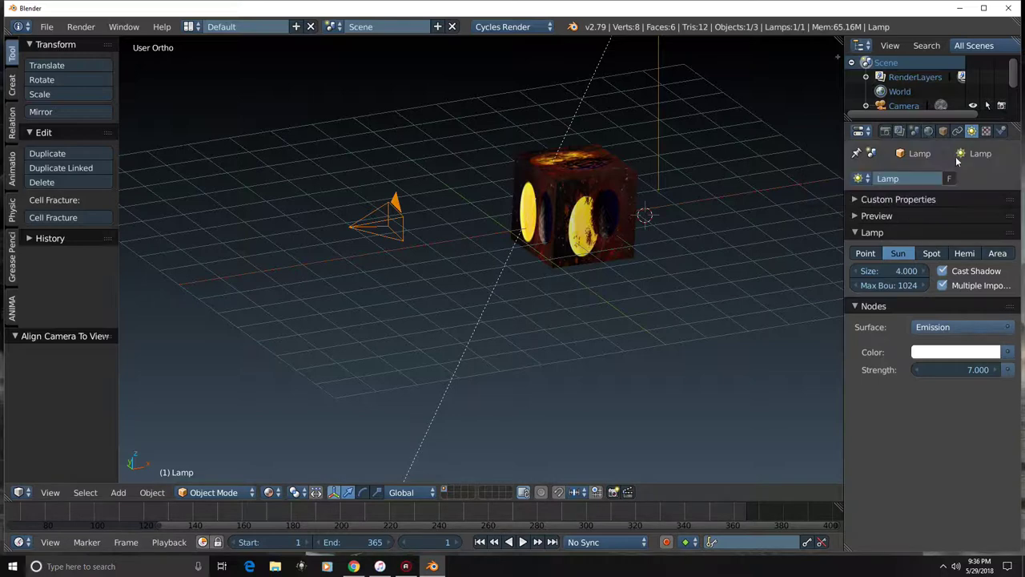
left_click(928, 132)
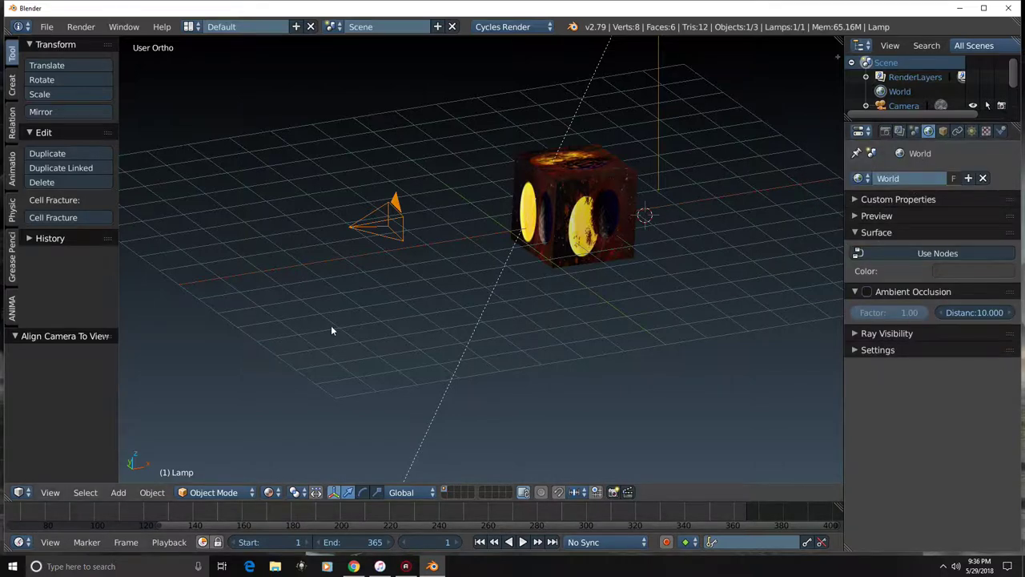
Step: Add a plane, scale it up 100 times, and move it along Z under the cube
left_click(11, 85)
left_click(68, 79)
left_click_drag(644, 189, 673, 248)
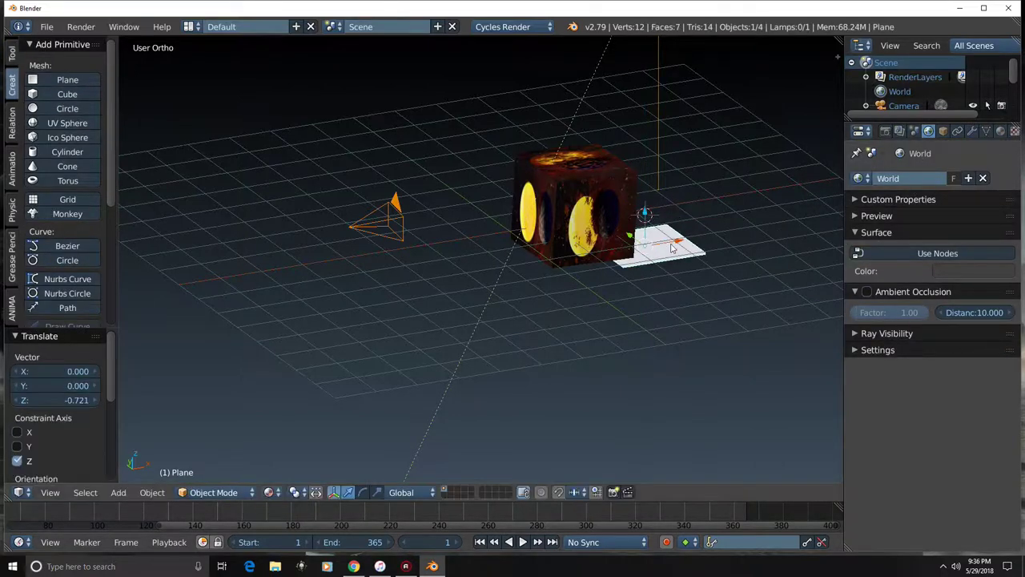
type("s100")
key("Return")
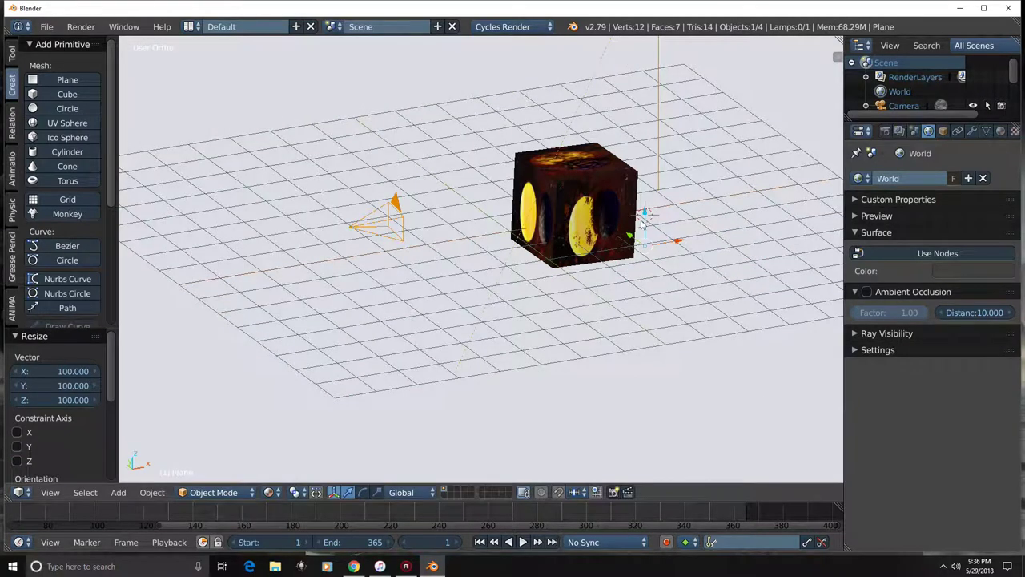
middle_click_drag(645, 219, 654, 201)
key("g")
key("z")
left_click(652, 207)
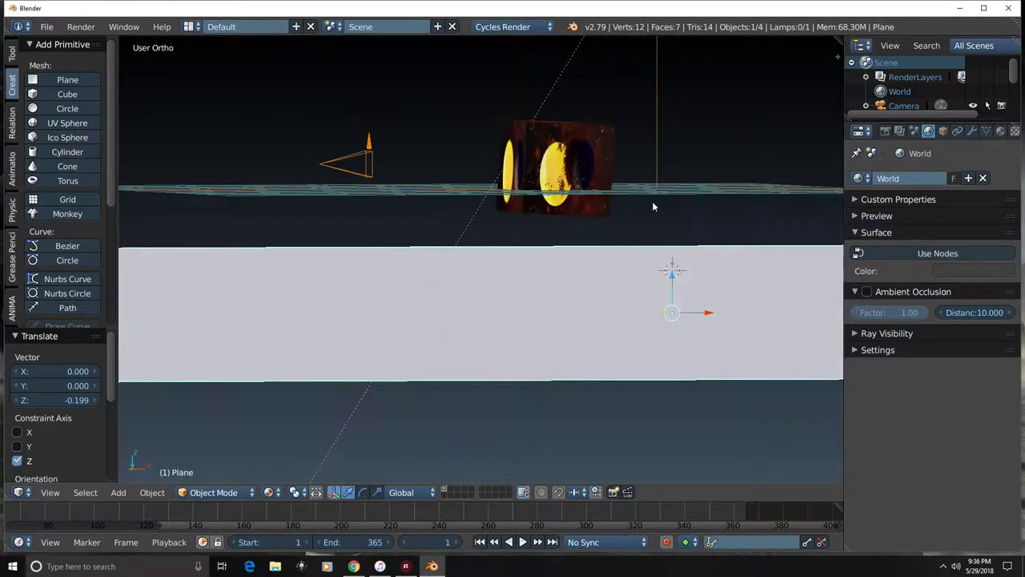
left_click_drag(672, 275, 671, 208)
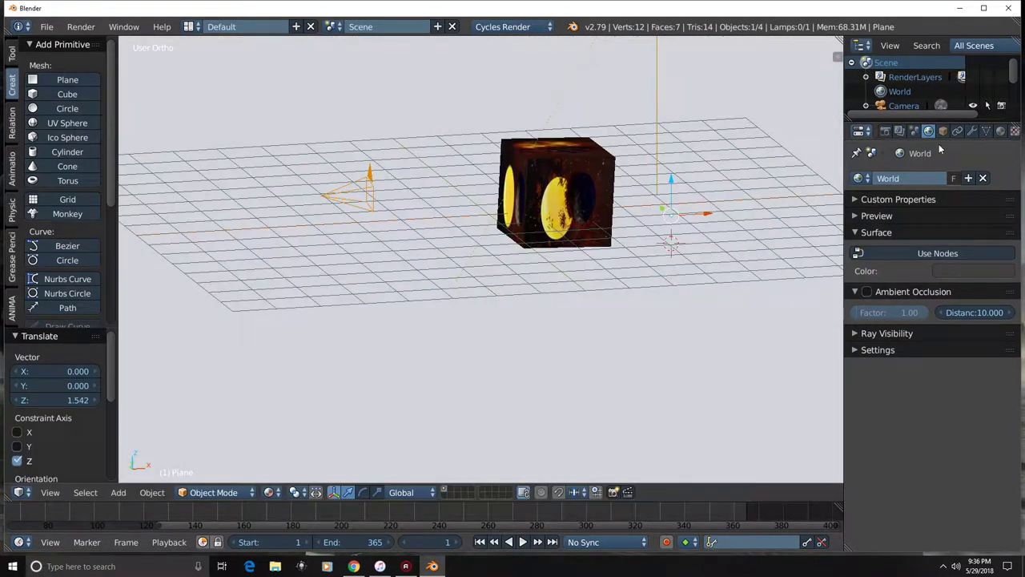
Step: Give the plane a new material with a Mix Shader surface and Diffuse BSDF as its first shader
left_click(998, 135)
left_click(915, 224)
left_click(860, 267)
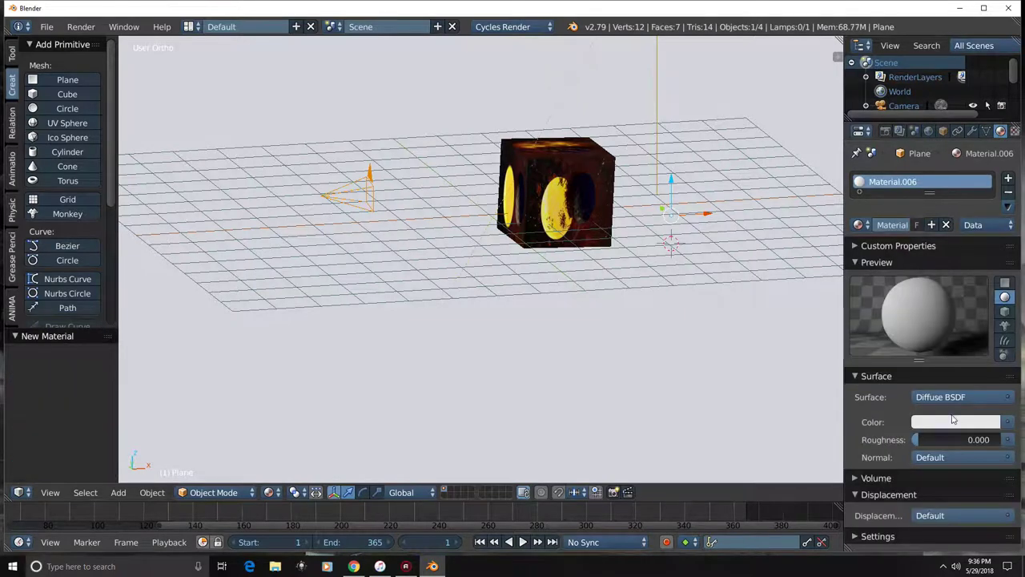
left_click(961, 390)
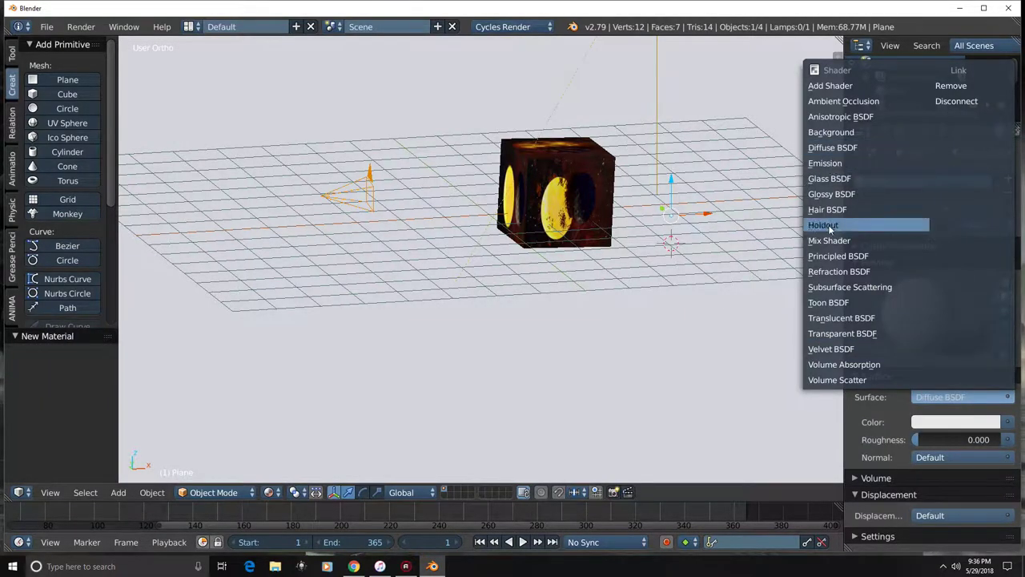
left_click(829, 241)
left_click(936, 440)
left_click(913, 192)
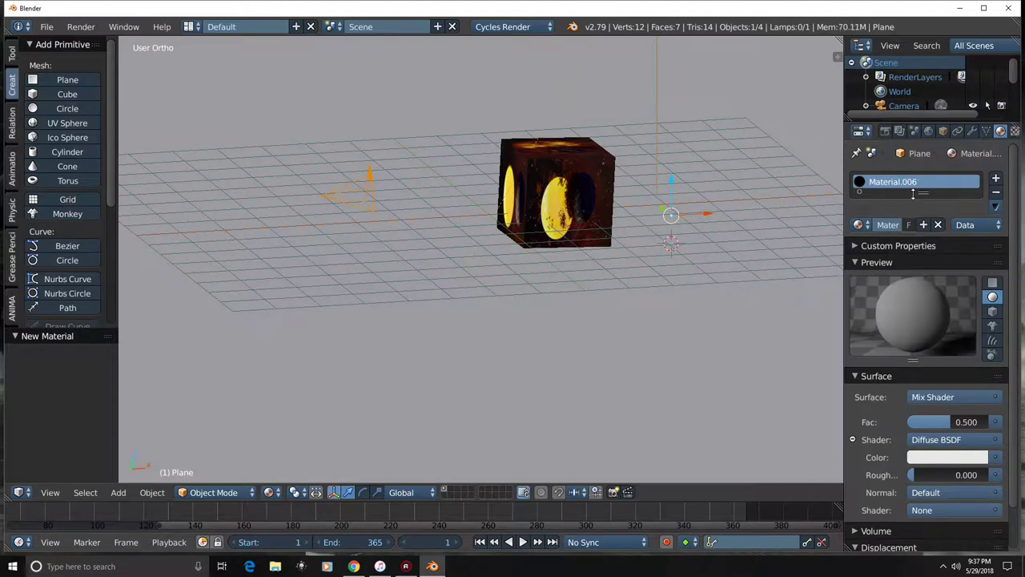
Step: Darken the diffuse to dark grey, add Glossy BSDF second, and set mix factor 0.856
left_click(959, 458)
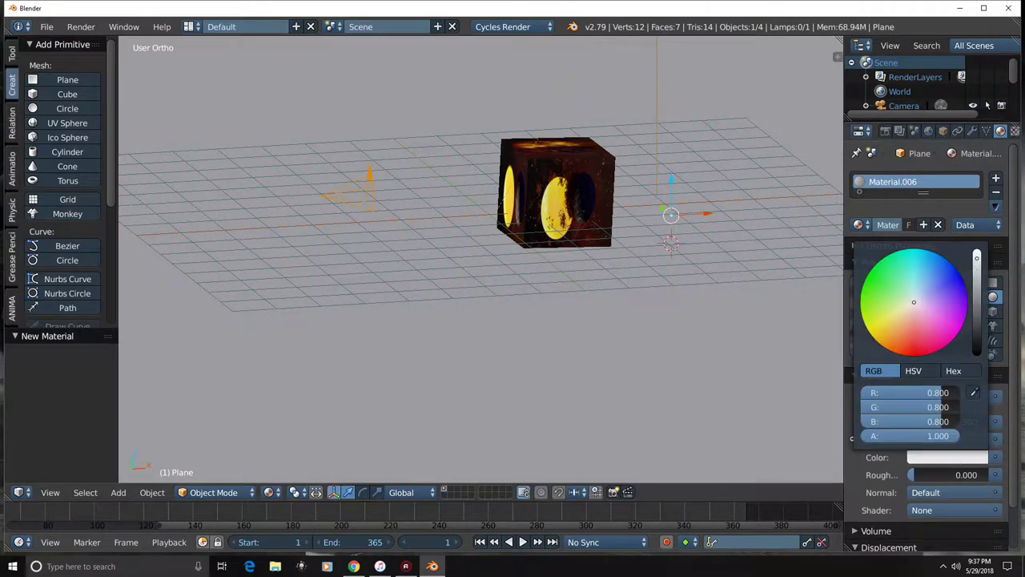
left_click(976, 299)
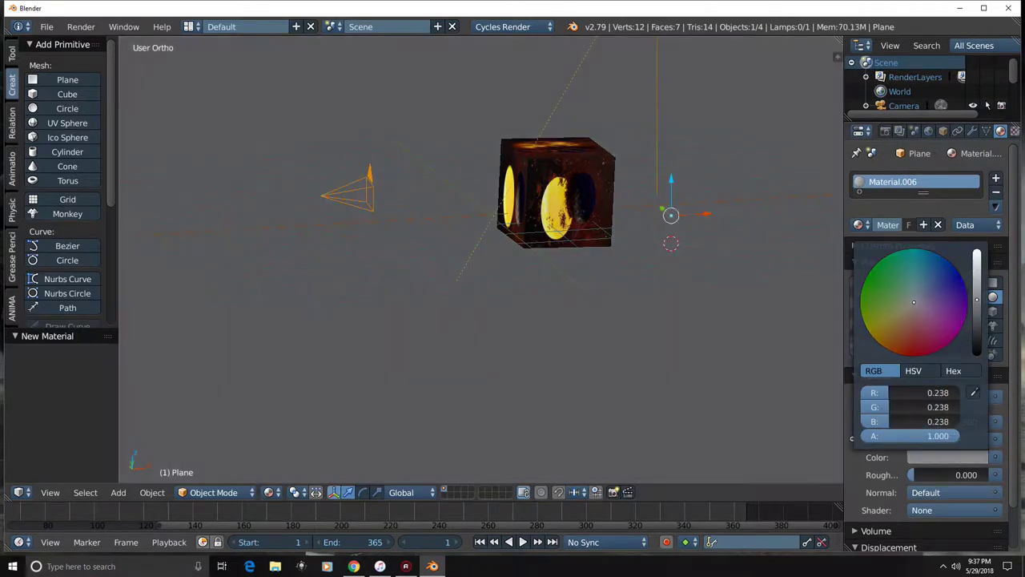
left_click(942, 510)
left_click(911, 308)
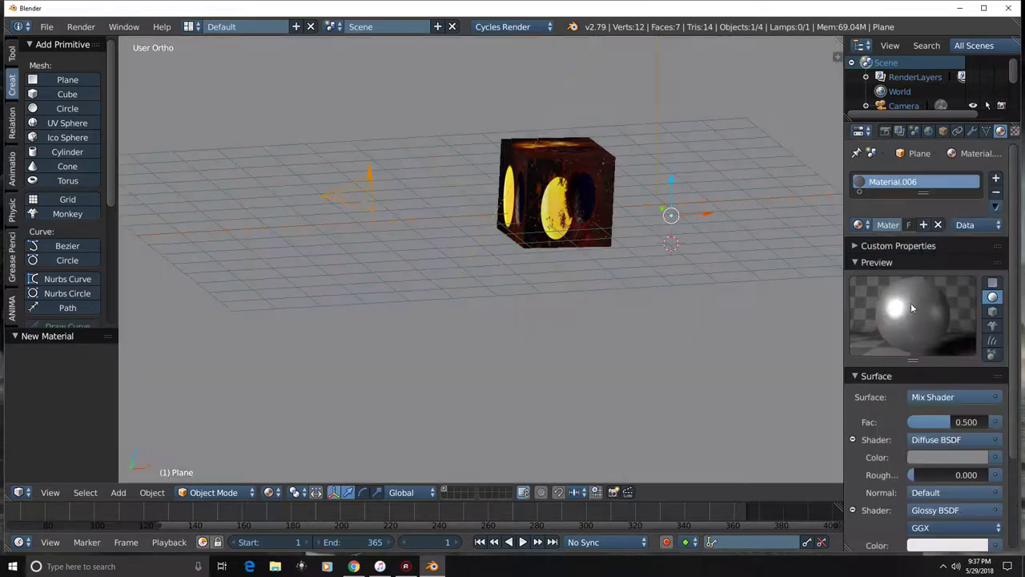
mouse_move(953, 422)
left_mouse_down()
mouse_move(913, 422)
mouse_move(977, 422)
left_mouse_up()
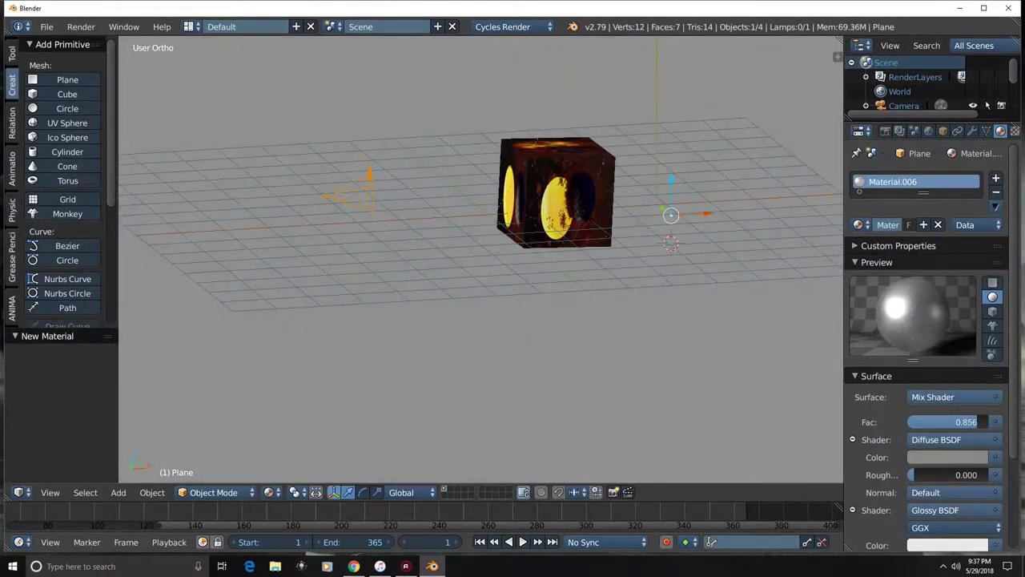
left_click_drag(949, 475, 961, 475)
left_click(269, 491)
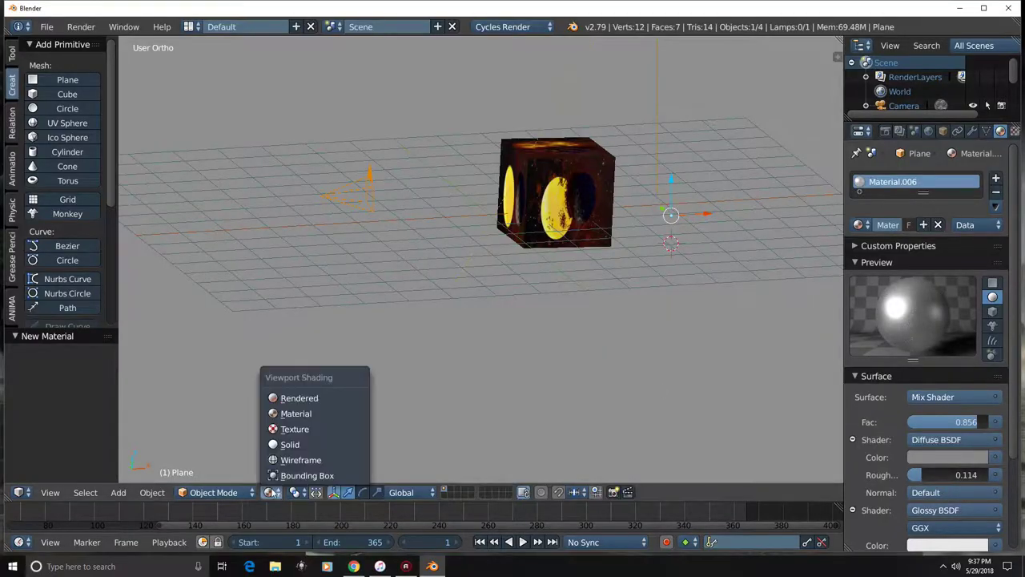
Step: In Rendered shading, set glossy roughness to 0.014 and the mix factor to about 0.77
left_click(298, 396)
left_click_drag(977, 478, 910, 487)
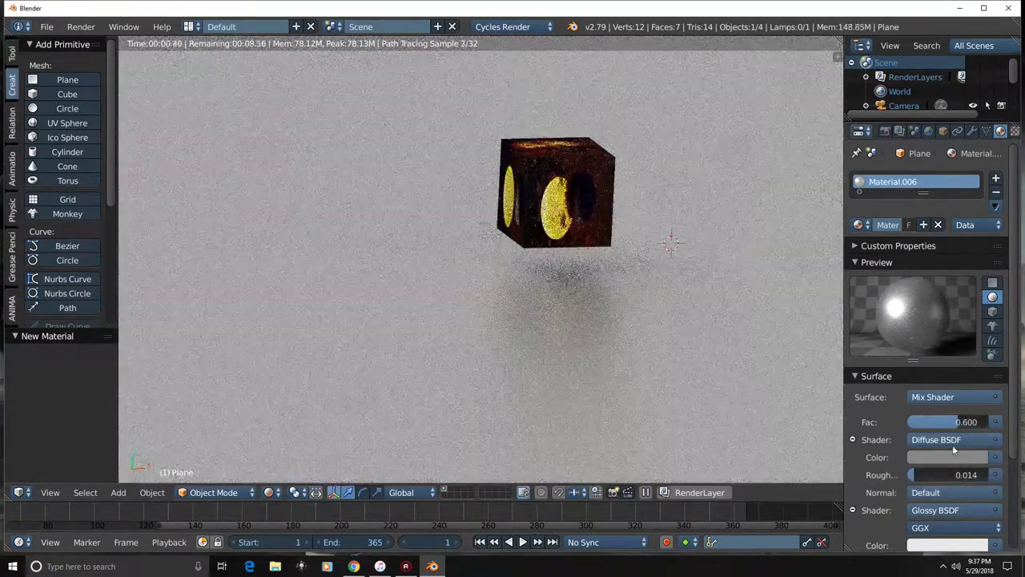
left_click_drag(952, 422, 971, 422)
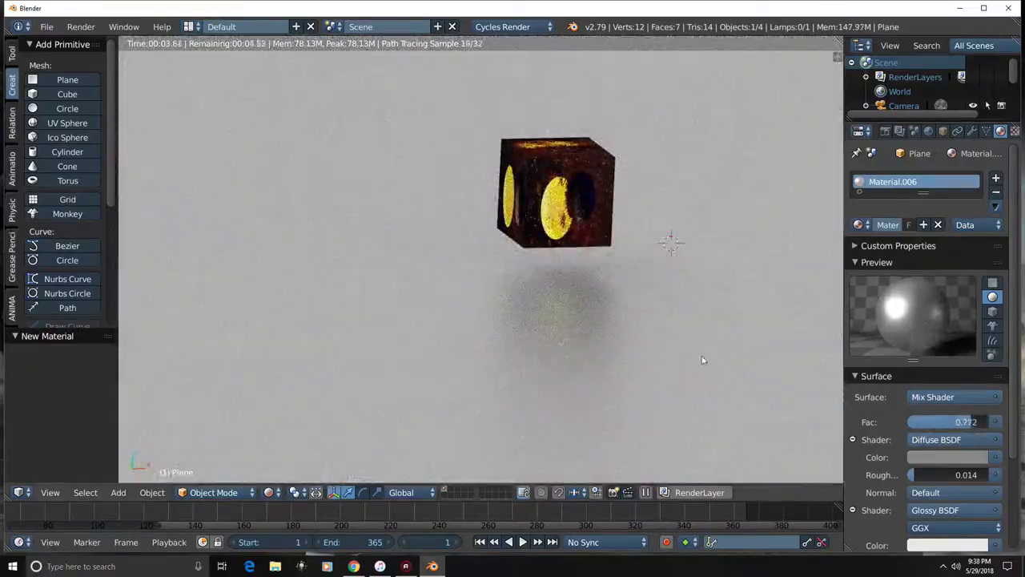
mouse_move(704, 360)
middle_mouse_down()
mouse_move(594, 253)
mouse_move(656, 336)
middle_mouse_up()
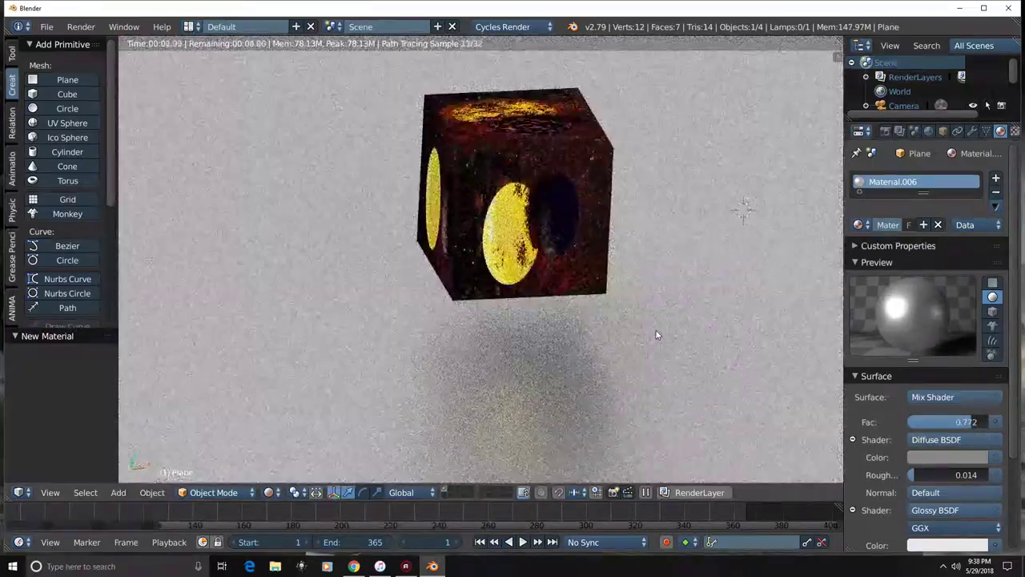
Step: Return the viewport to Solid shading and show the Render properties
left_click(269, 492)
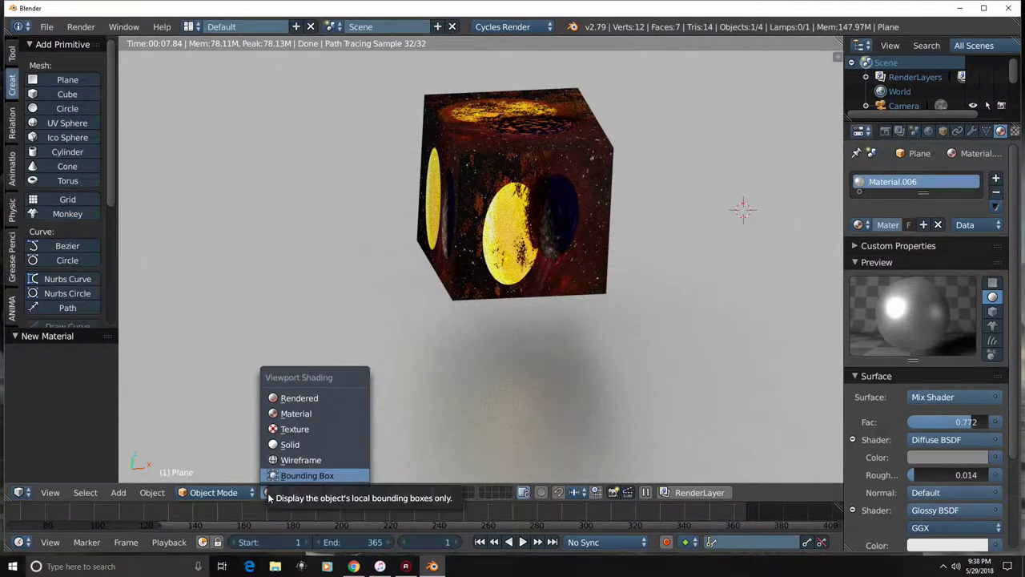
left_click(288, 447)
left_click(885, 131)
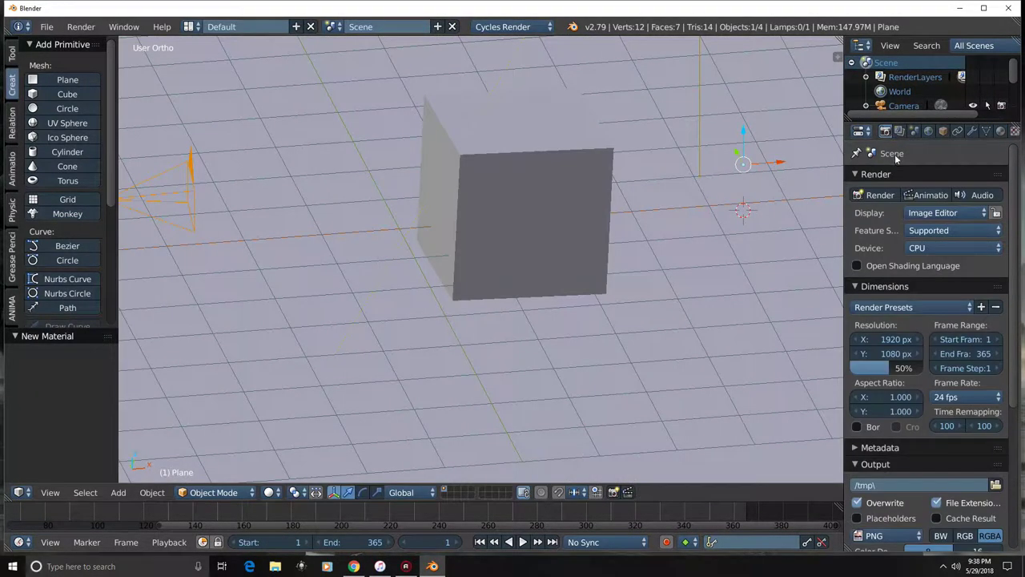
Step: Render a test frame, close the result, and show the plane's Object properties
left_click(879, 194)
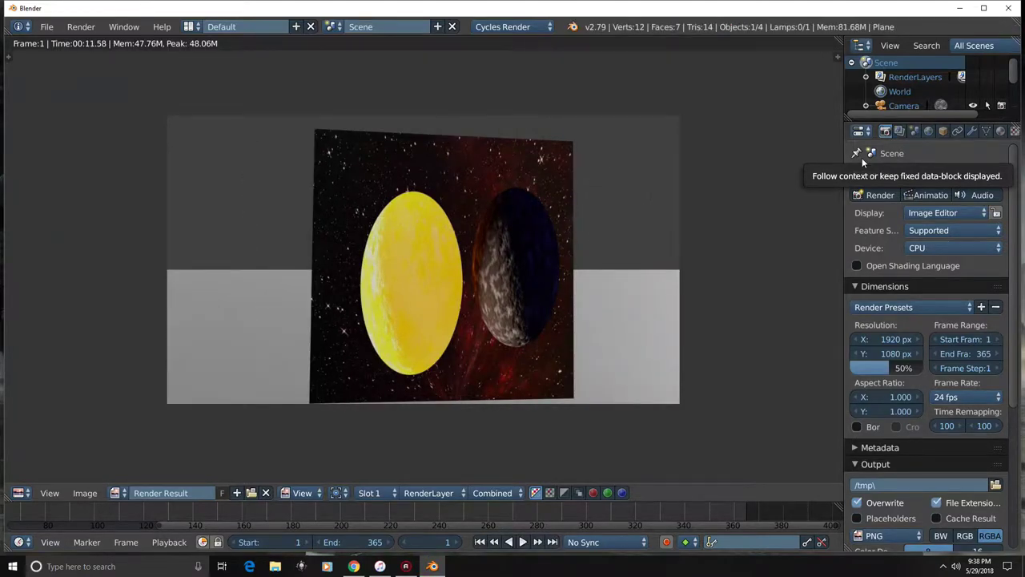
key("Escape")
left_click(943, 131)
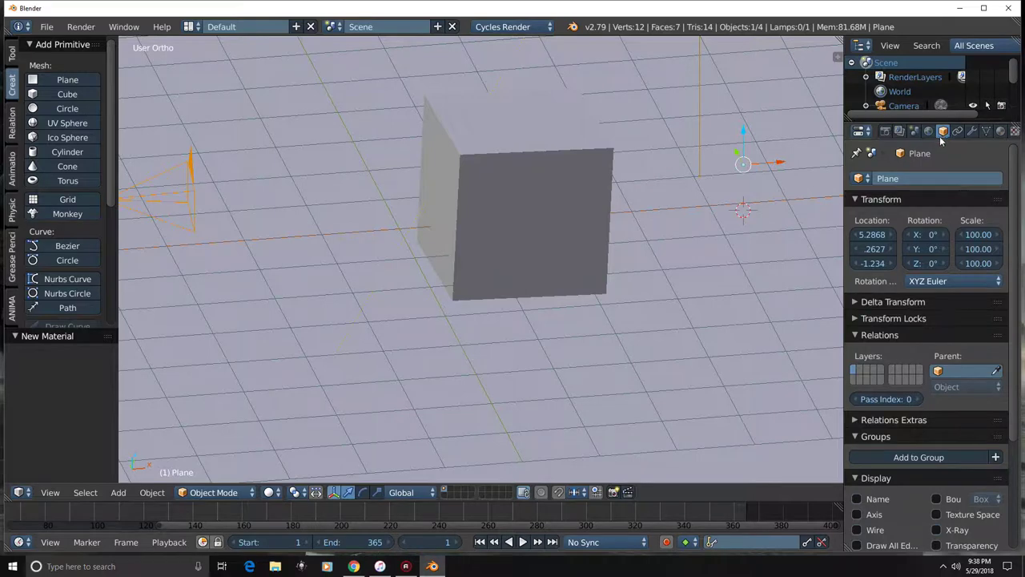
Step: Enable world nodes, set the world background colour to black, and test-render with F12
left_click(928, 132)
left_click(939, 253)
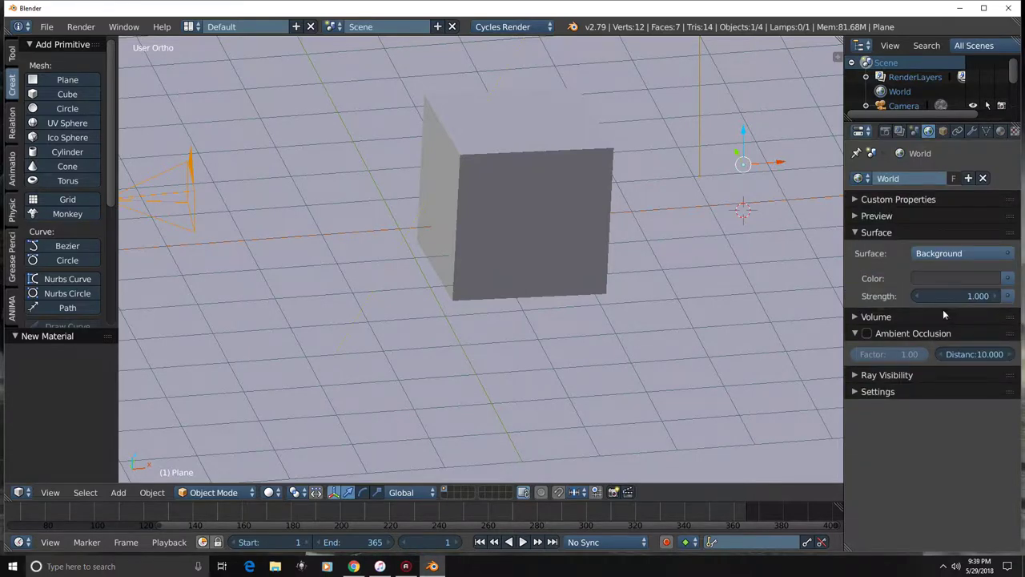
left_click(1001, 282)
left_click_drag(992, 158, 992, 178)
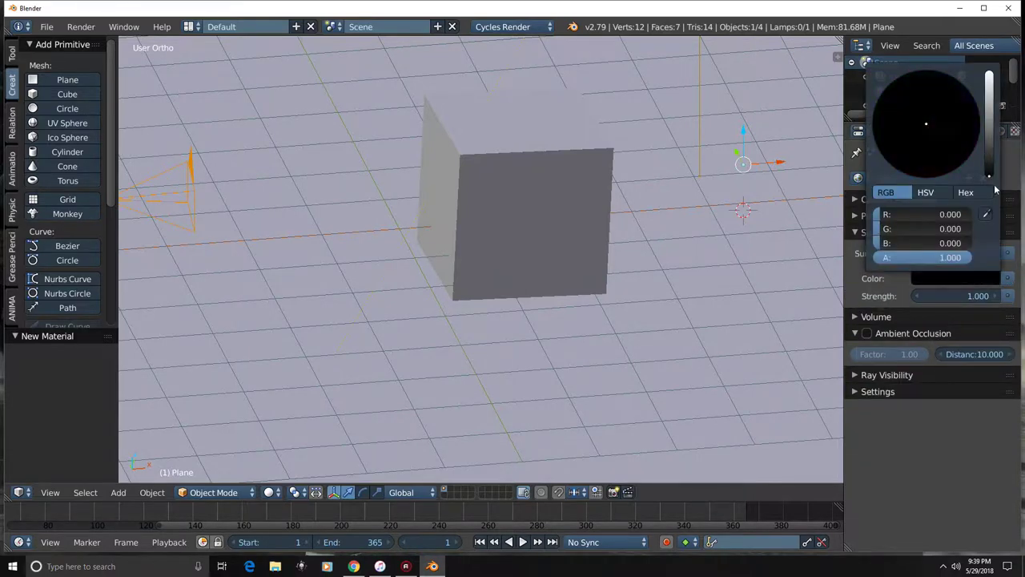
key("F12")
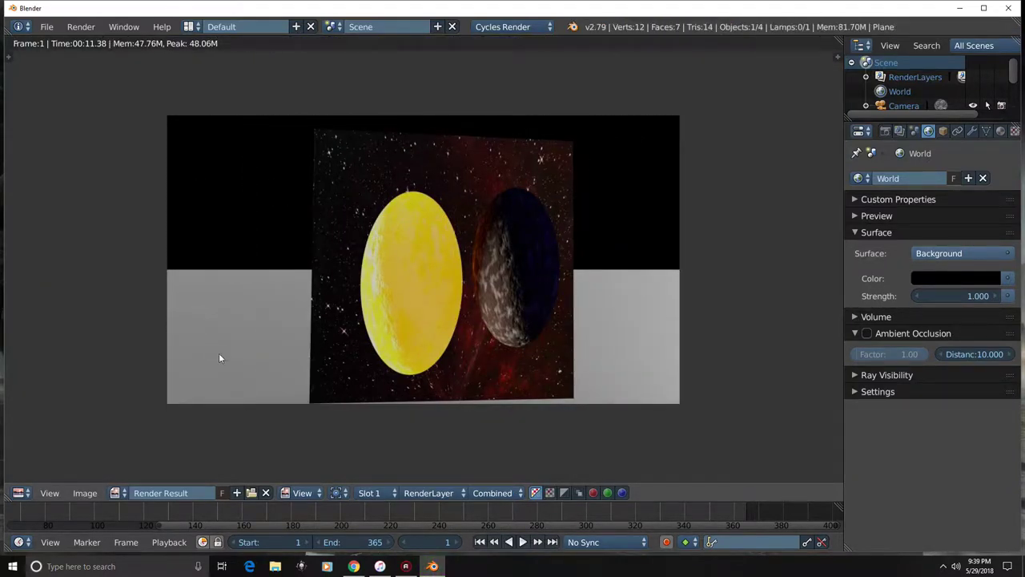
key("Escape")
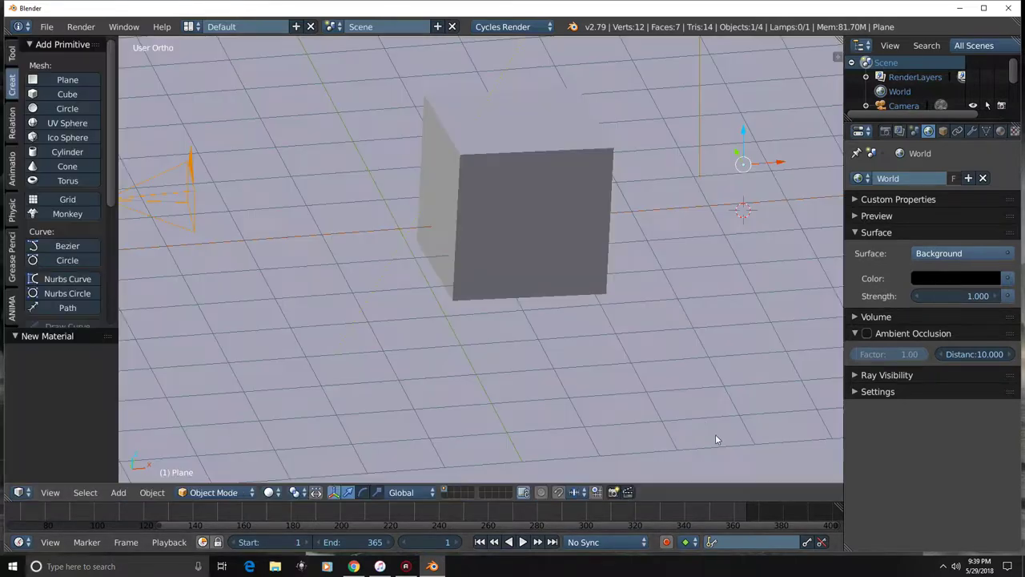
Step: In the Render settings, scroll down to Output and browse for the output folder
left_click(885, 133)
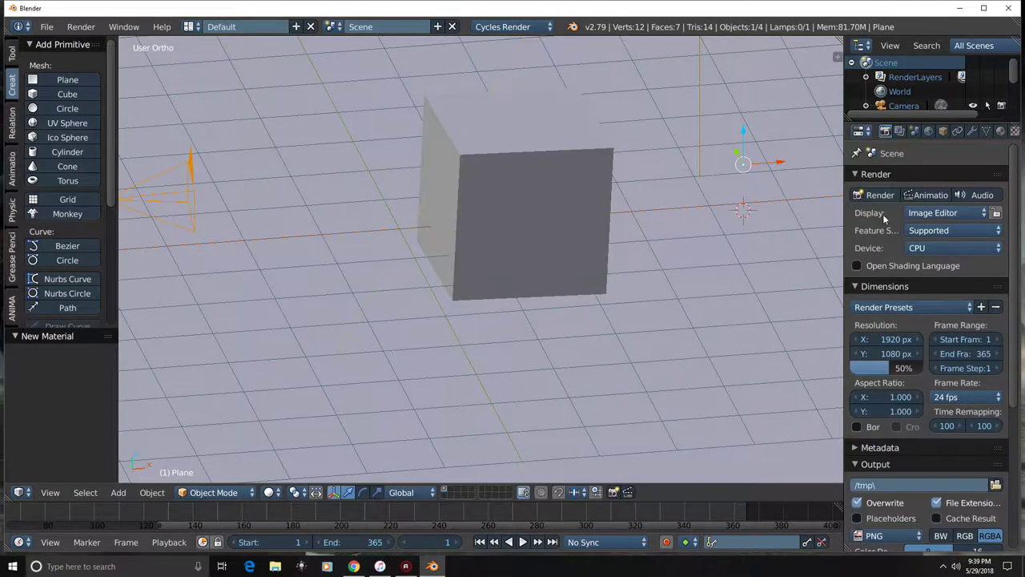
scroll(875, 275, "down", 2)
scroll(884, 252, "down", 2)
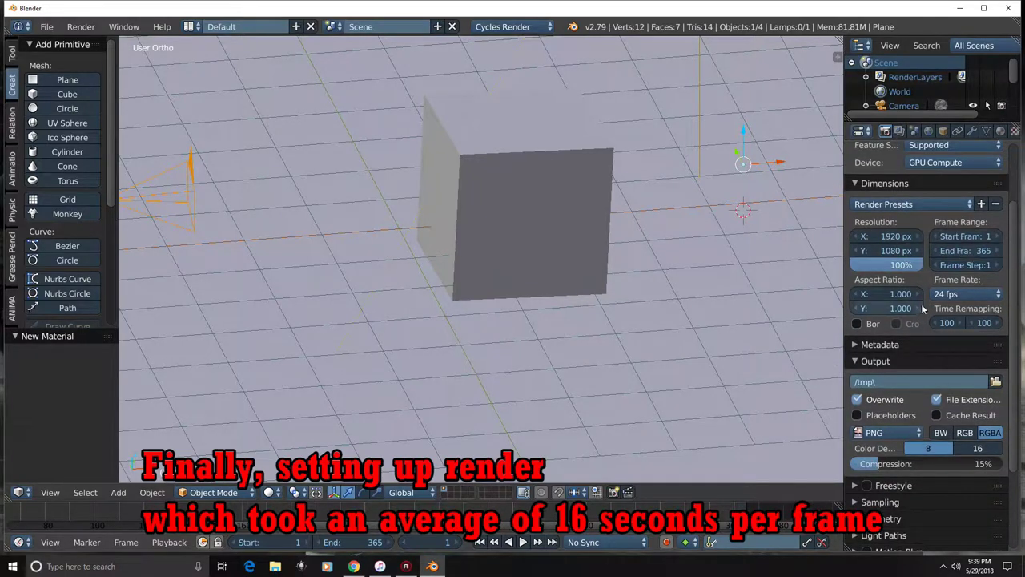
scroll(919, 318, "down", 4)
left_click(996, 265)
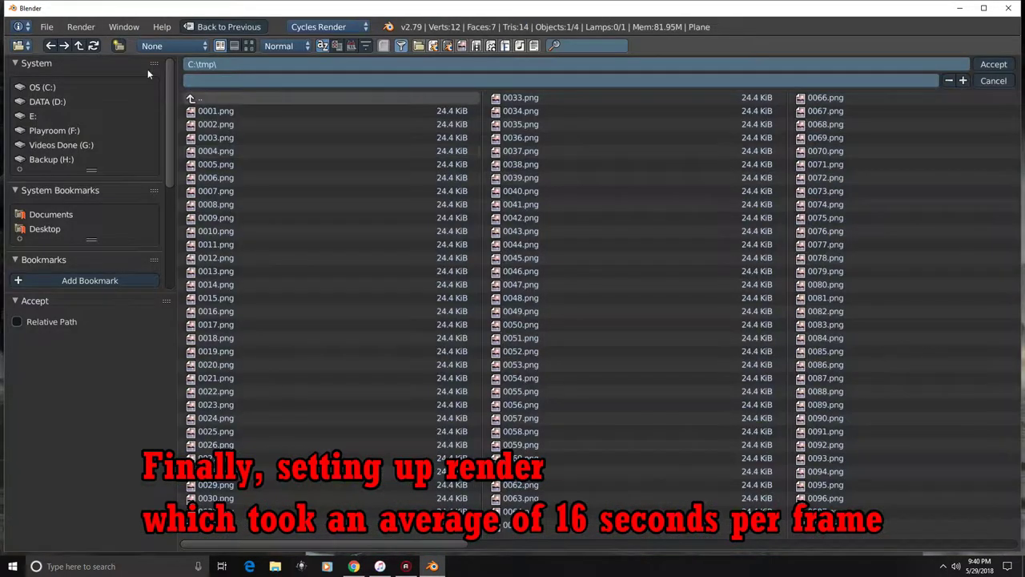
Step: Create a 'cube ani5' folder in D:\Downloads\Blender and accept it as the output location
left_click(196, 98)
left_click(219, 151)
left_click(216, 124)
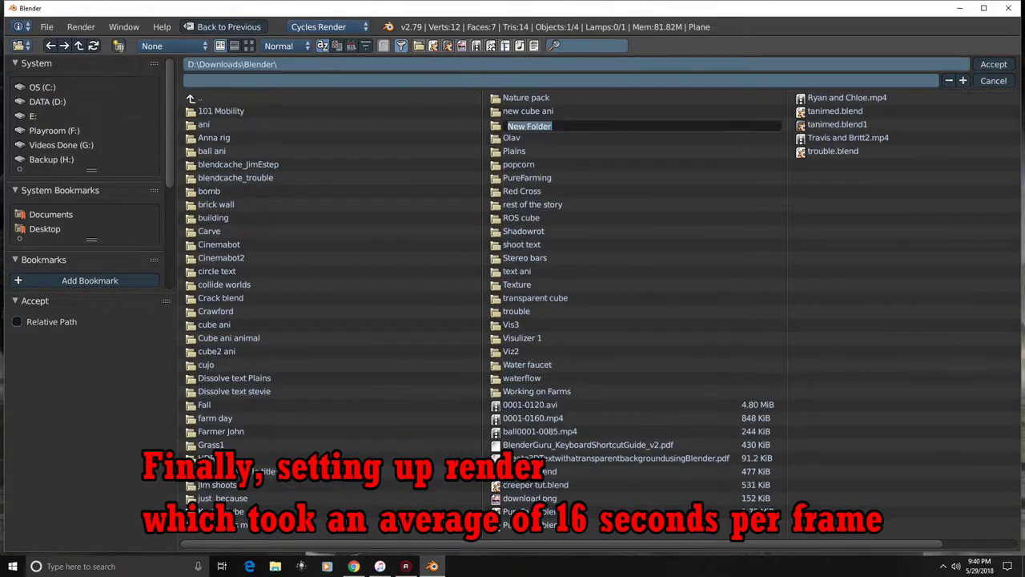
type("cube ")
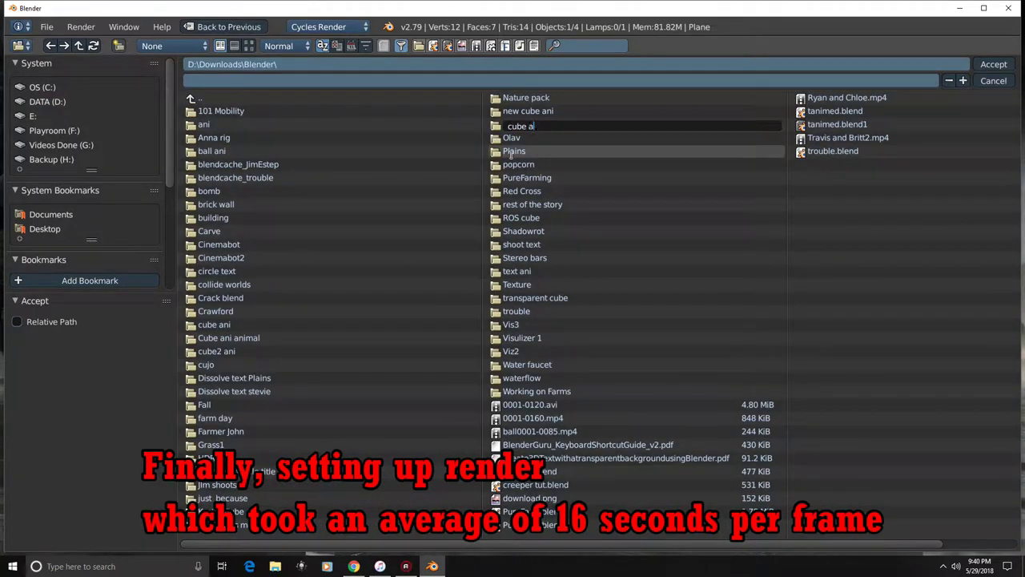
type("ani5")
key("Return")
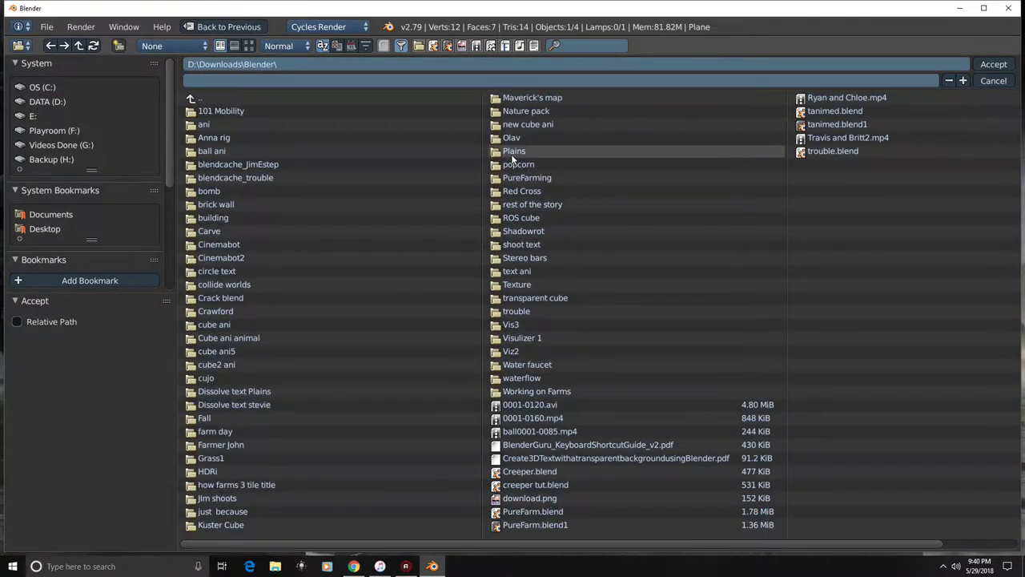
left_click(218, 352)
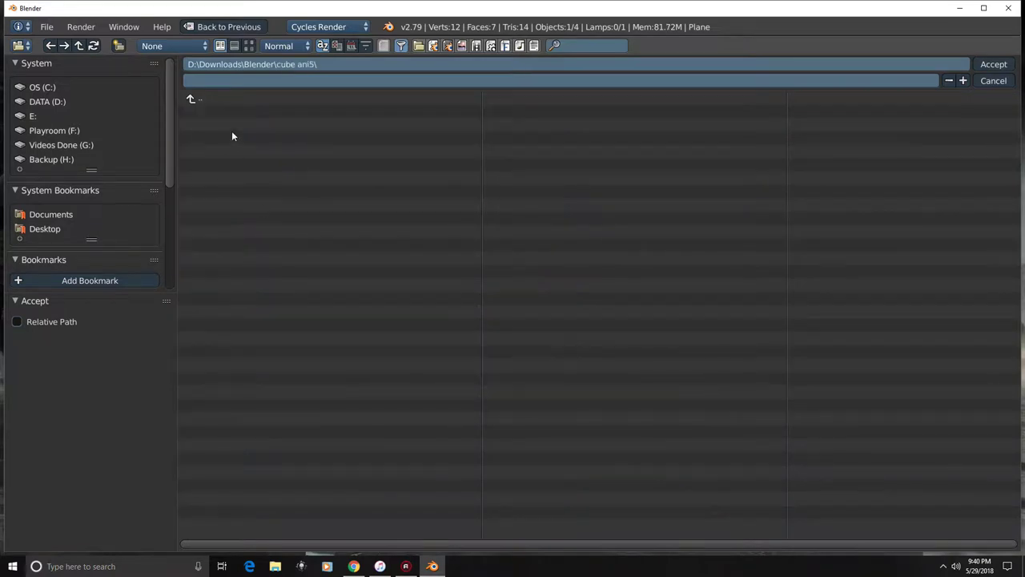
left_click(205, 81)
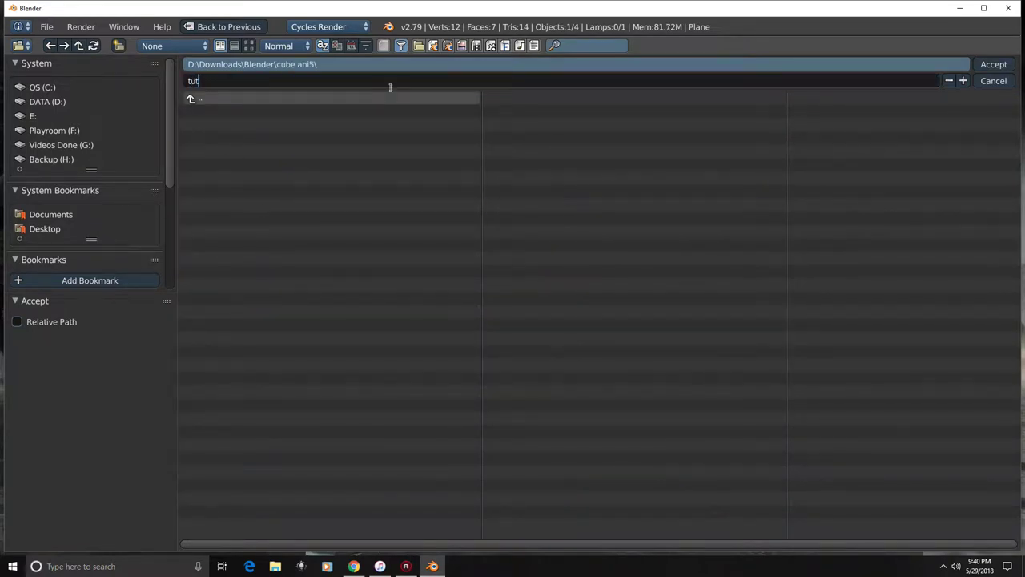
left_click(993, 64)
scroll(920, 326, "down", 3)
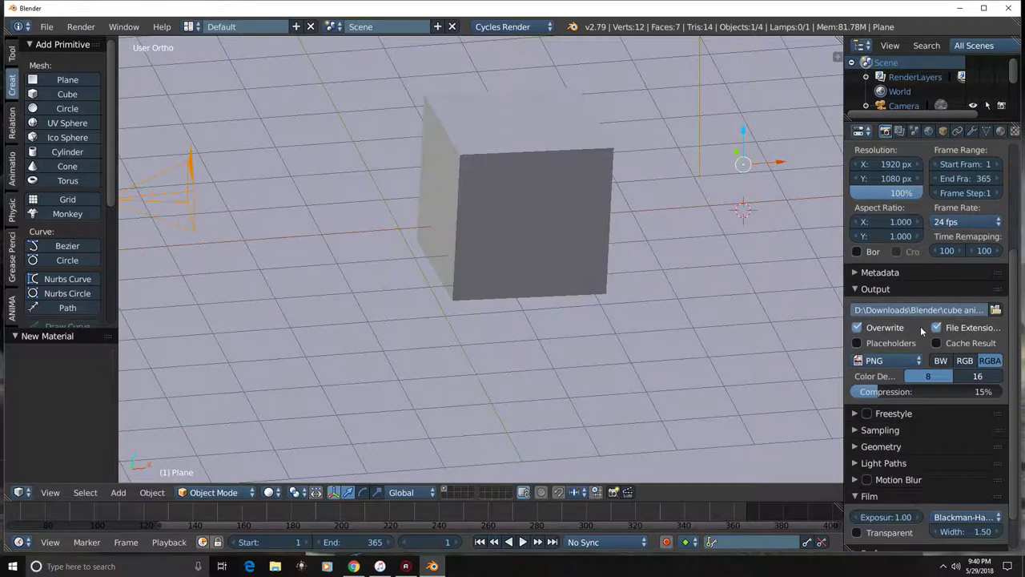
Step: Set the output format to FFmpeg video with an MPEG-4 container and H.264 codec
scroll(920, 326, "down", 2)
left_click(892, 318)
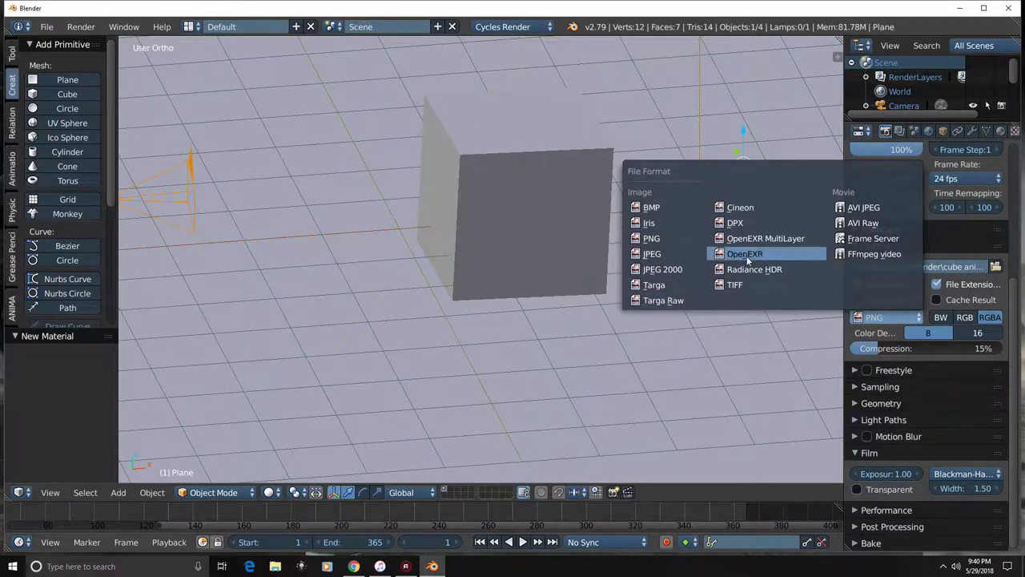
left_click(866, 255)
left_click(855, 340)
scroll(942, 339, "down", 2)
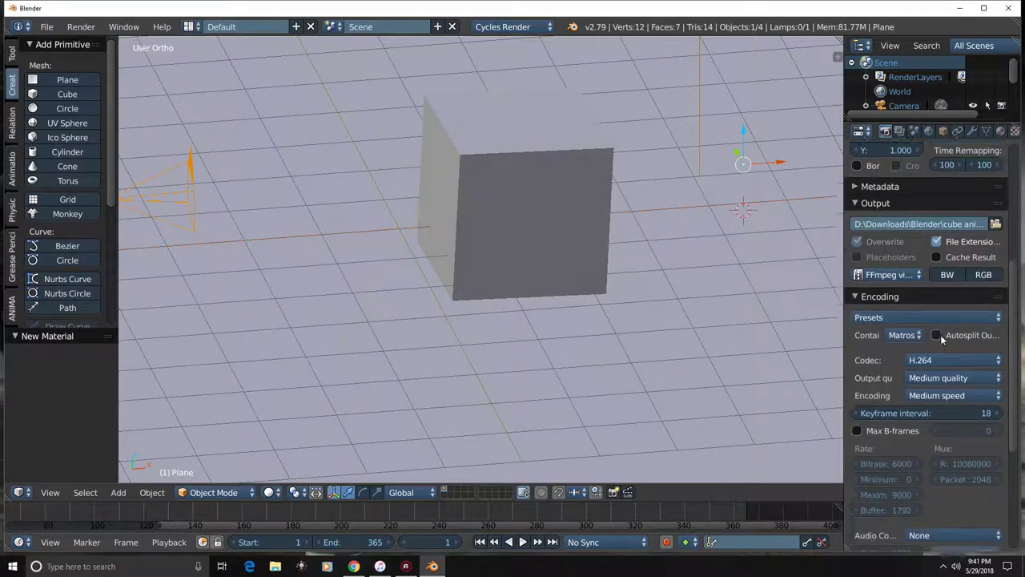
scroll(942, 340, "down", 2)
left_click(903, 293)
left_click(913, 247)
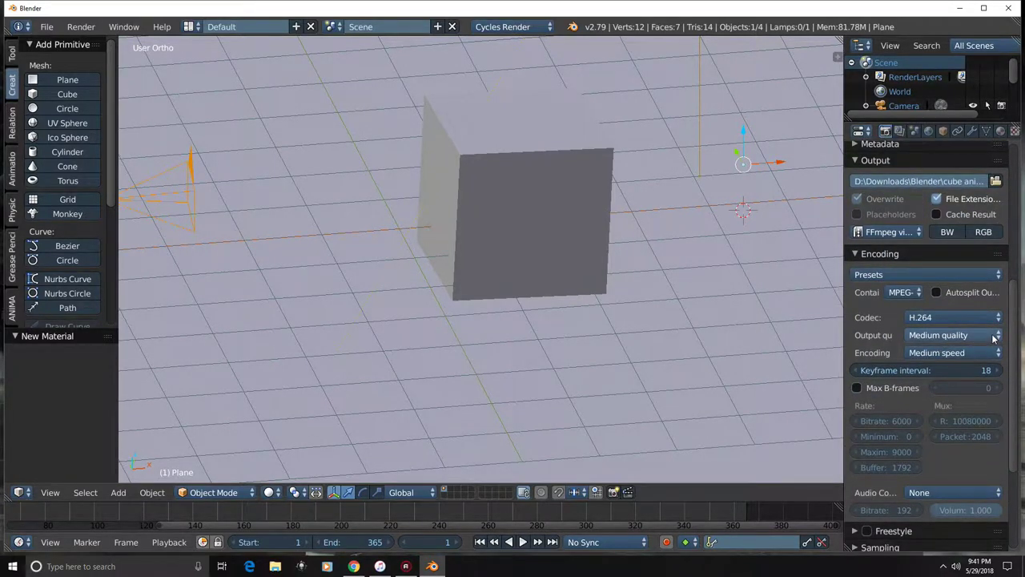
Step: Expand the Sampling panel and set Clamp Indirect to 1.00
scroll(936, 467, "down", 5)
left_click(880, 387)
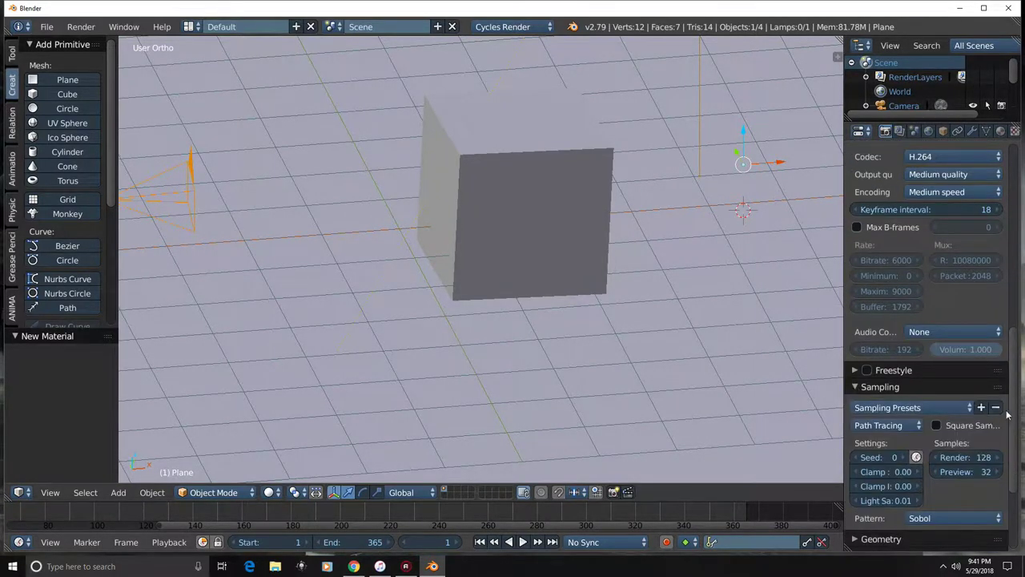
left_click(895, 488)
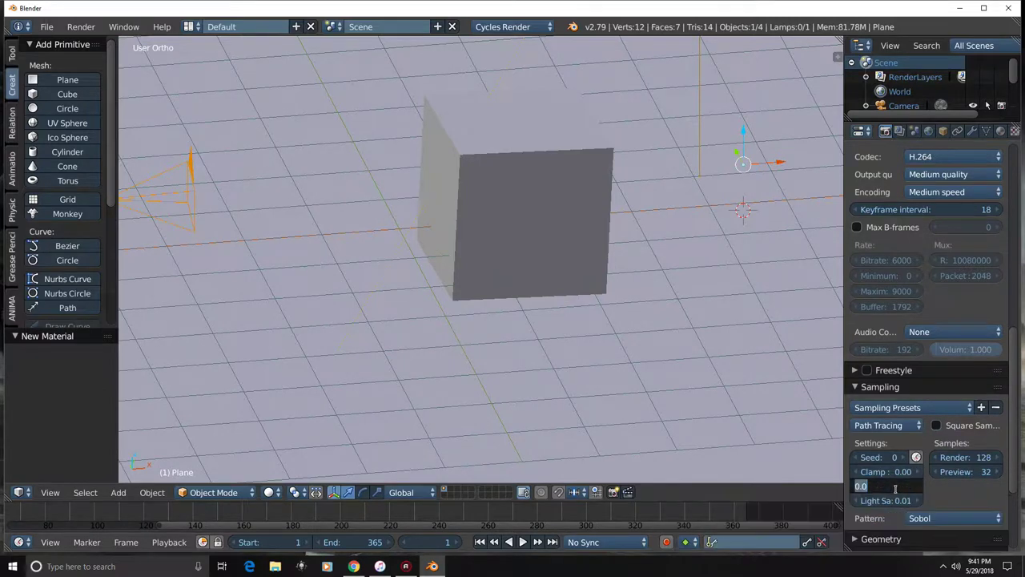
scroll(926, 502, "down", 3)
scroll(946, 473, "down", 1)
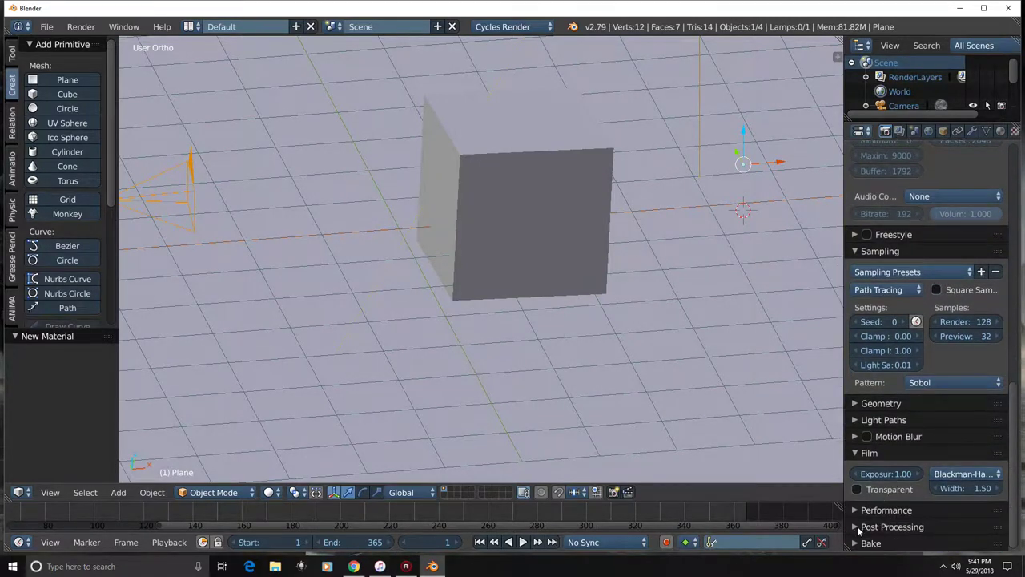
scroll(880, 481, "up", 4)
scroll(893, 336, "up", 5)
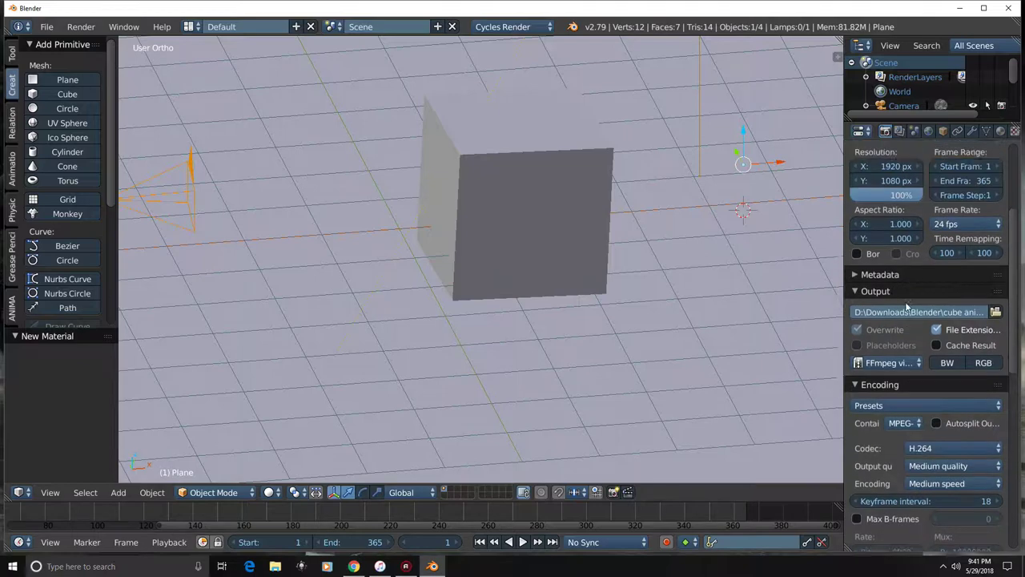
scroll(901, 209, "up", 4)
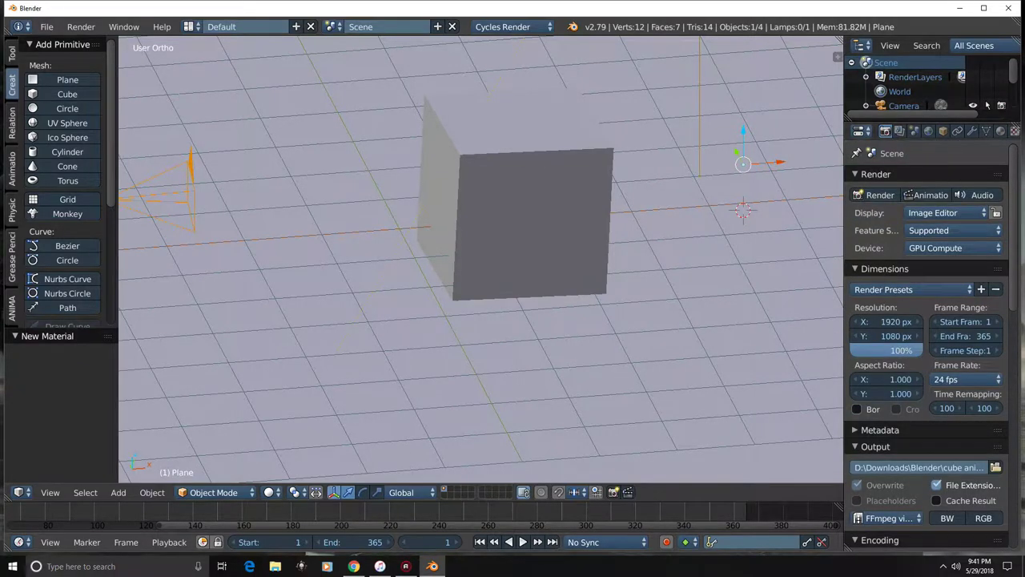